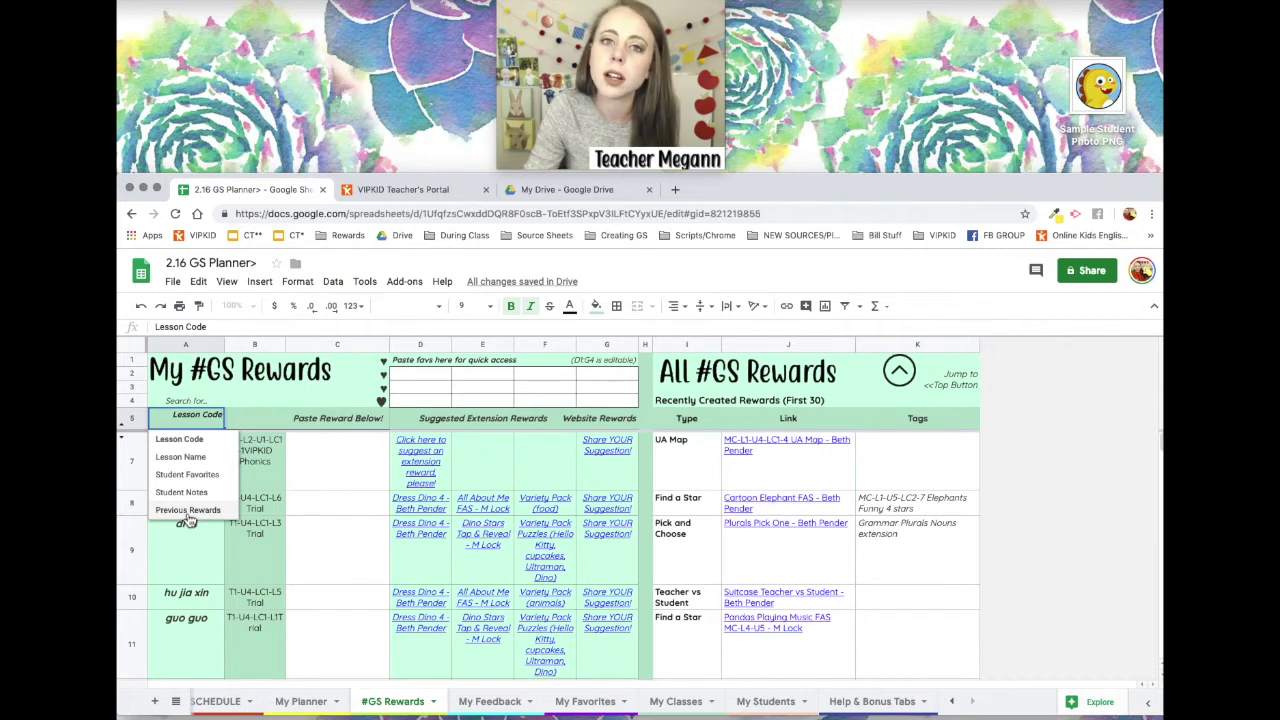
# Switch A5's lesson dropdown to Lesson Name, then select the first student's reward cell C7.
pyautogui.click(181, 456)
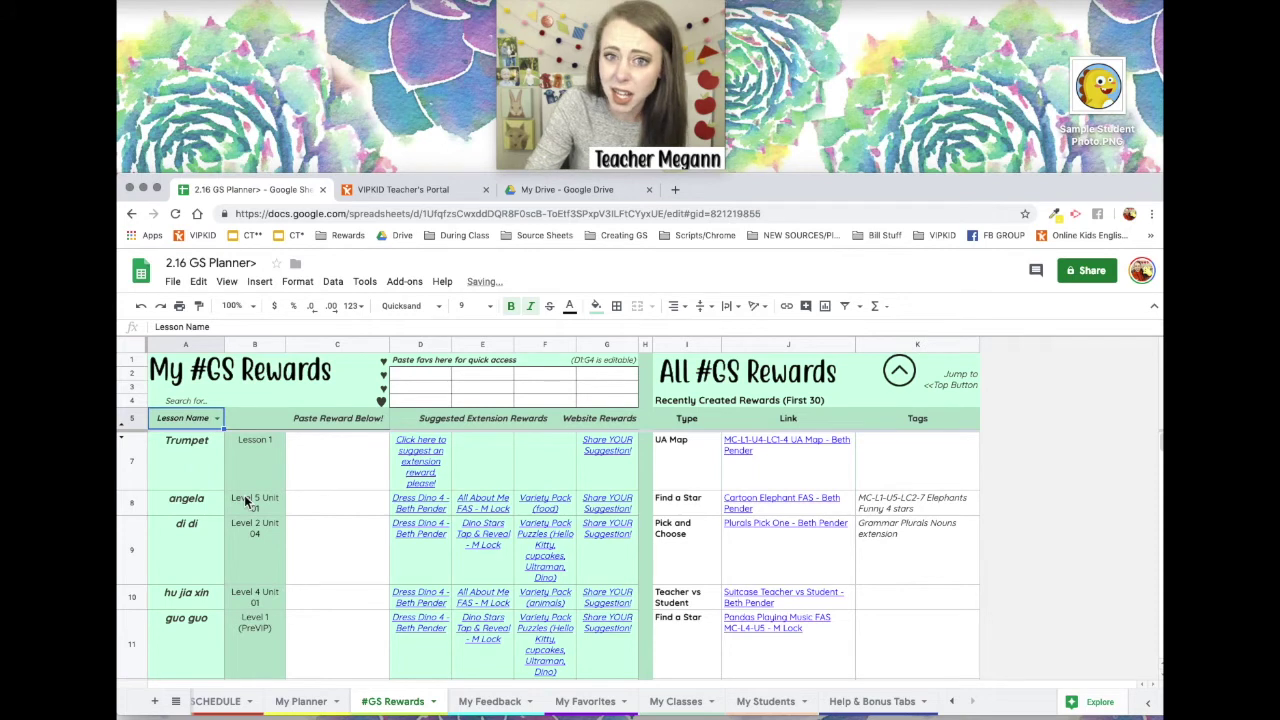
pyautogui.click(257, 533)
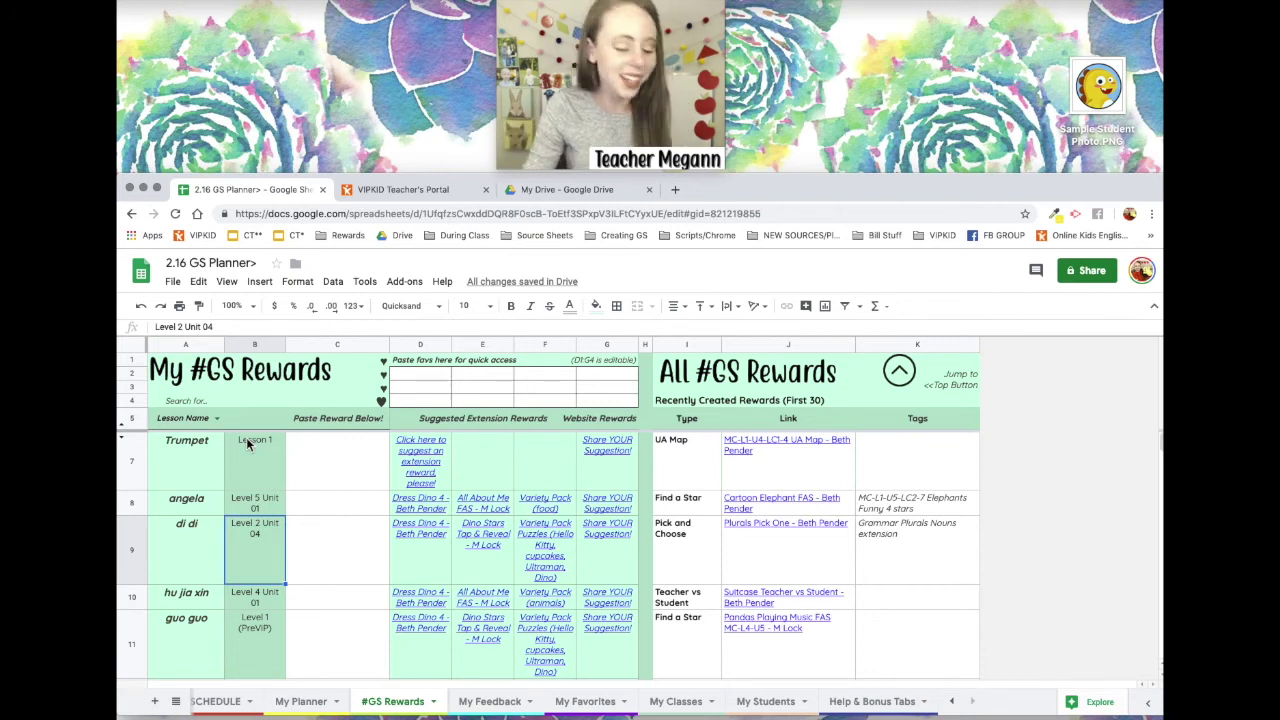
pyautogui.click(325, 460)
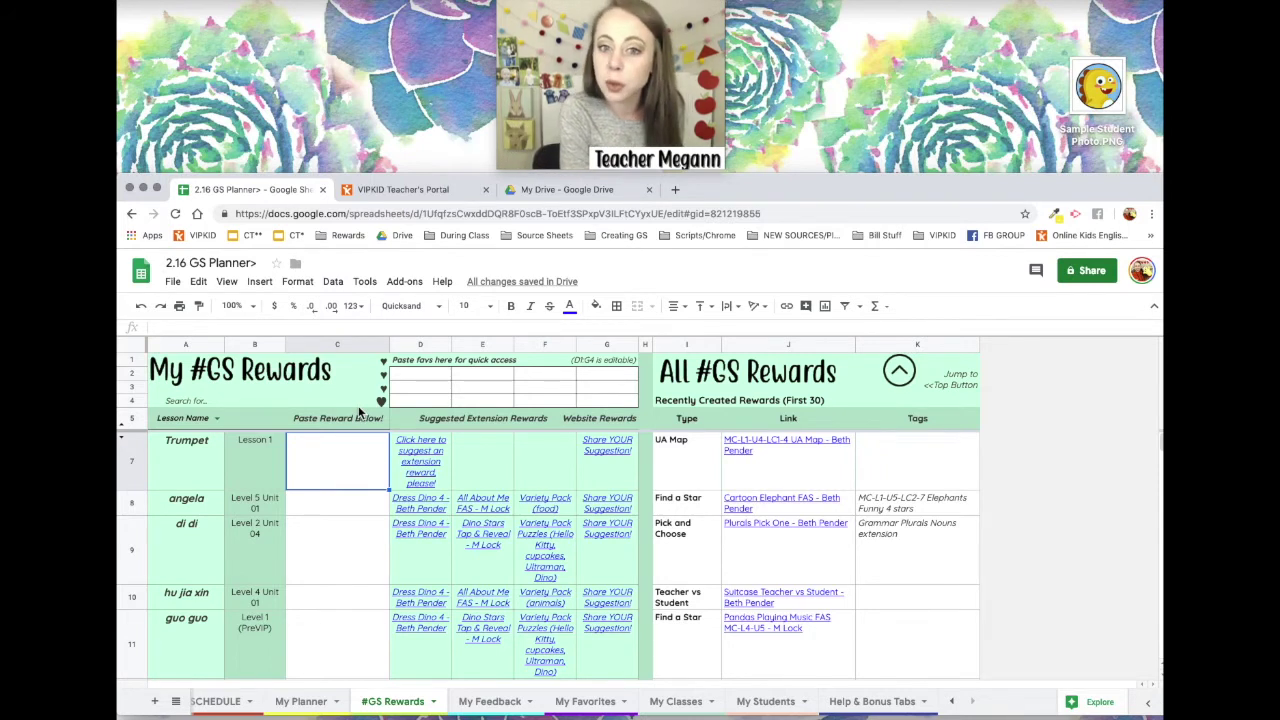
# Open the Find in sheet box with Cmd+F.
pyautogui.press('super+f')
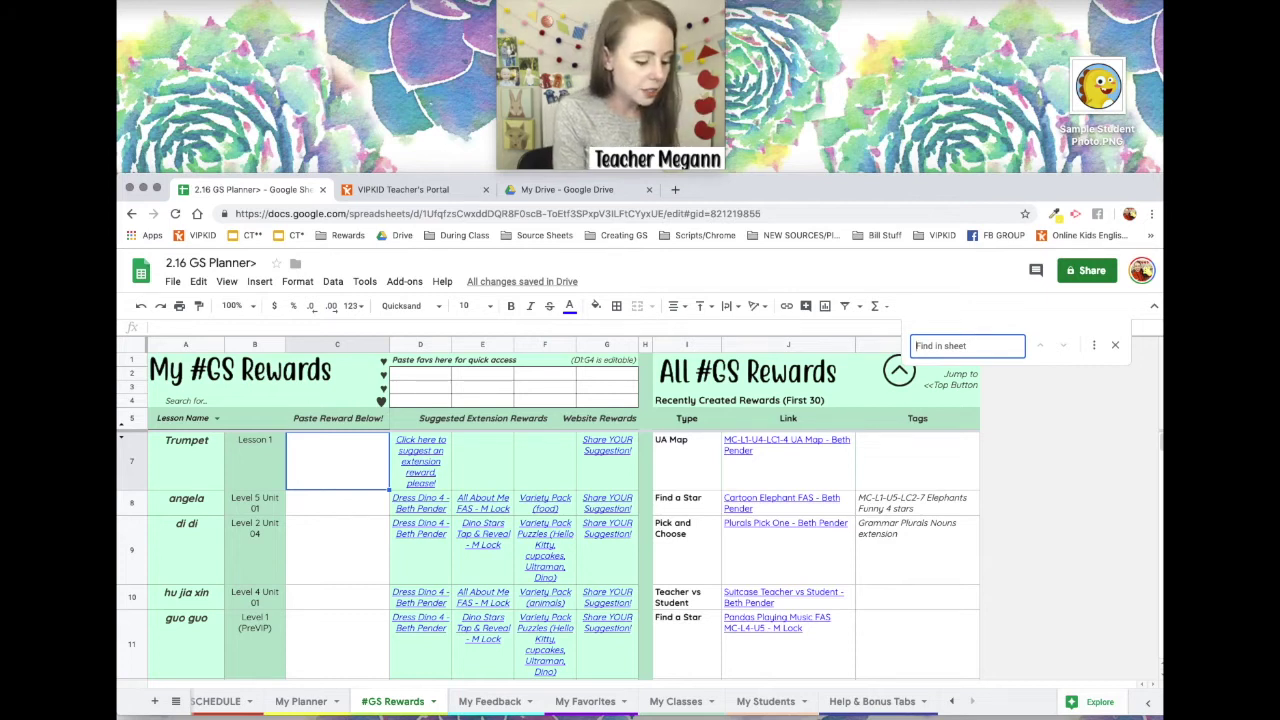
# Search the sheet for 'dino fas'.
pyautogui.write('dino')
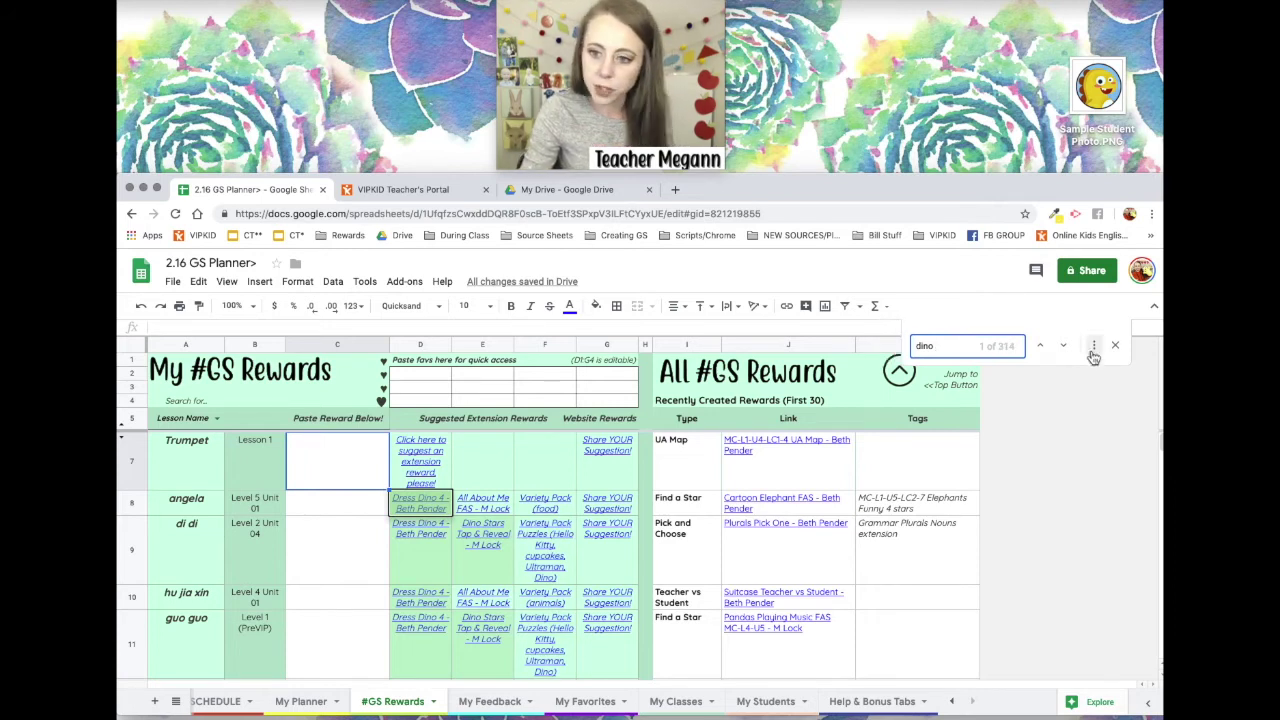
pyautogui.moveTo(998, 346); pyautogui.dragTo(1014, 347)
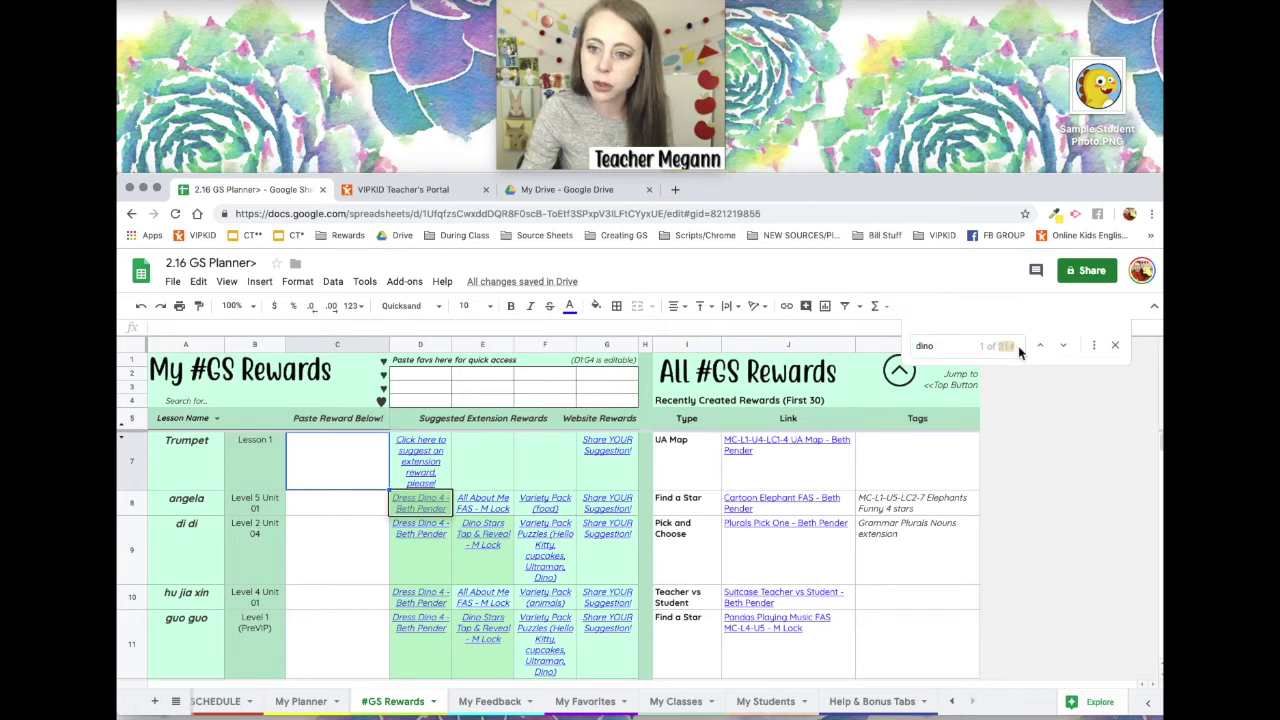
pyautogui.click(958, 353)
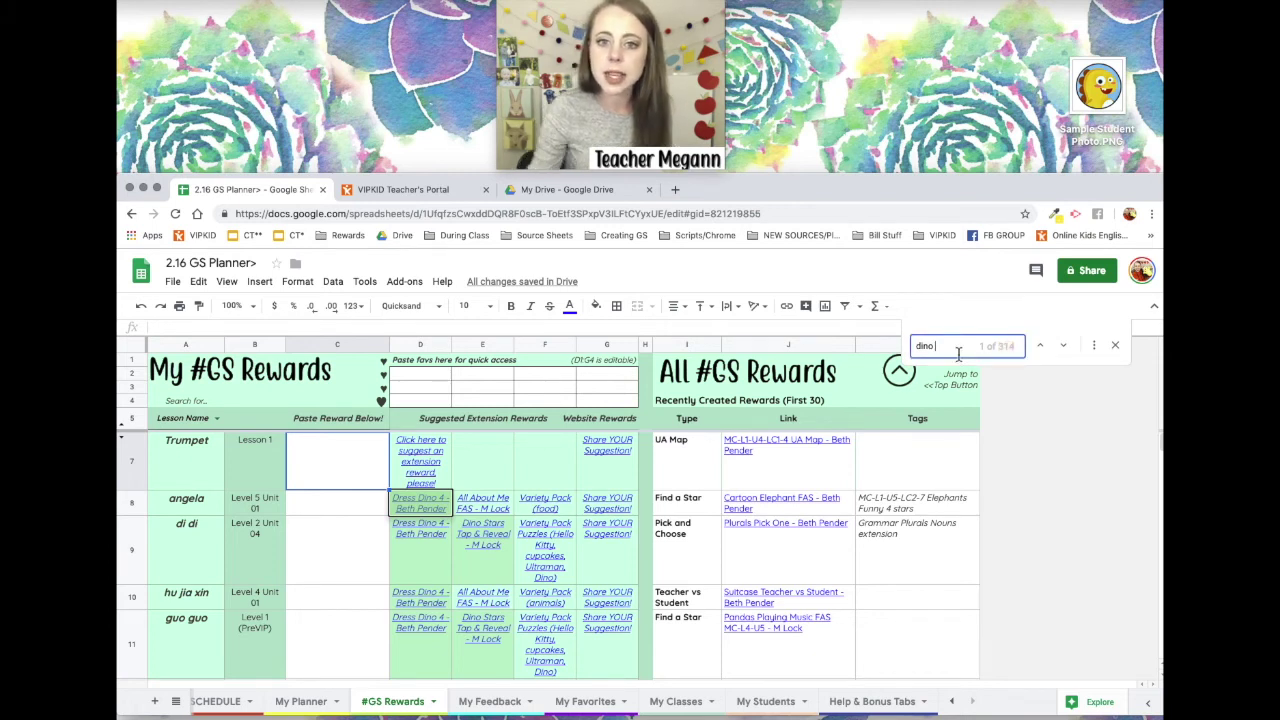
pyautogui.write('fas')
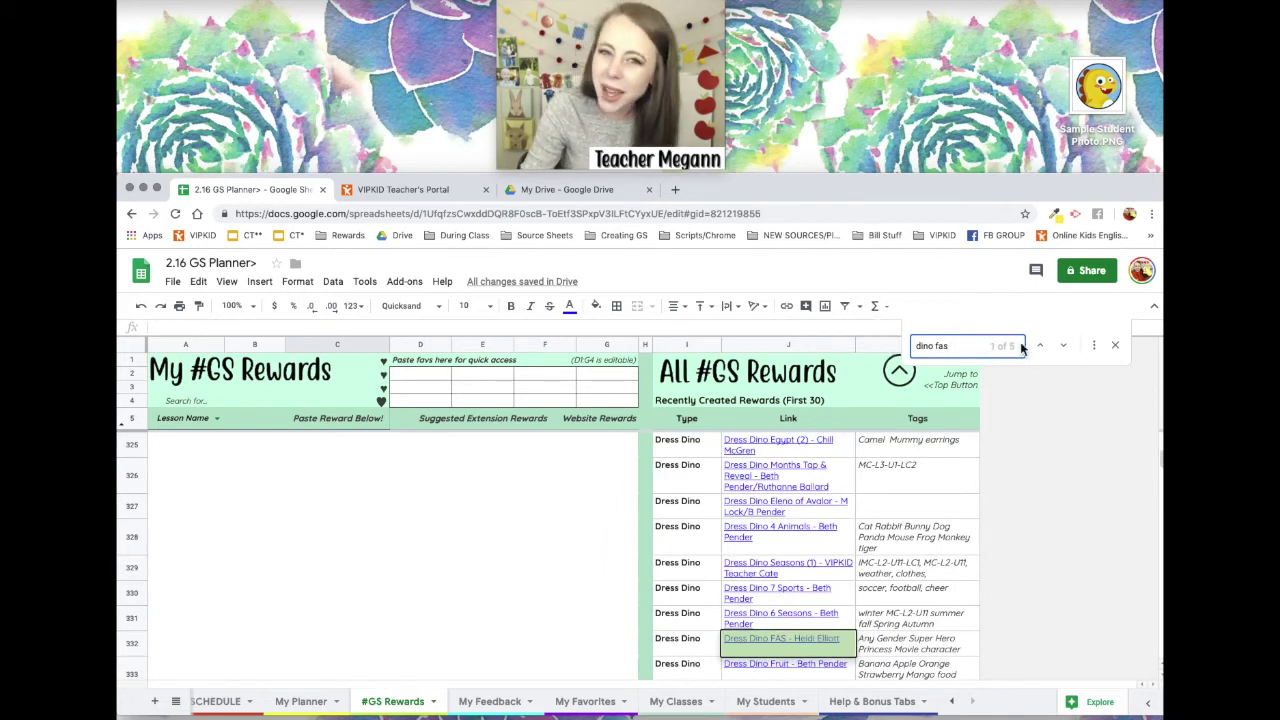
# Step through the five matches and select the What's Up Dino FAS reward cell in row 1674.
pyautogui.click(1064, 352)
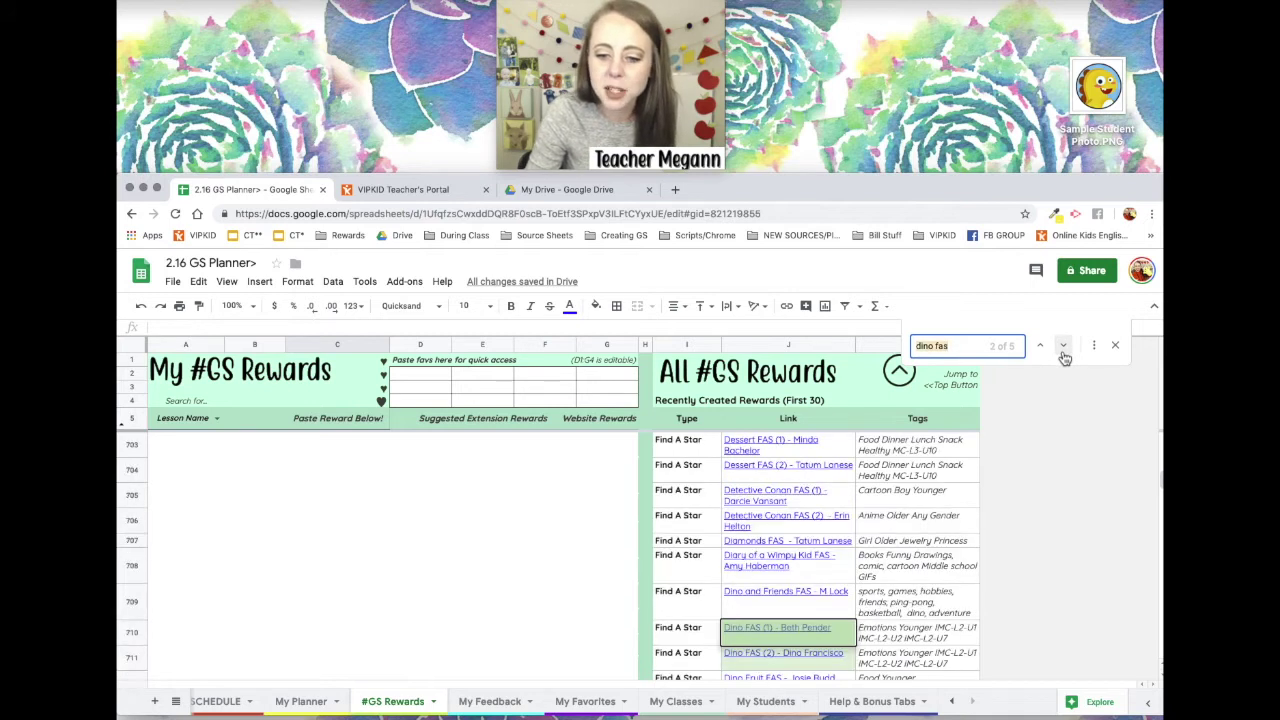
pyautogui.click(1066, 348)
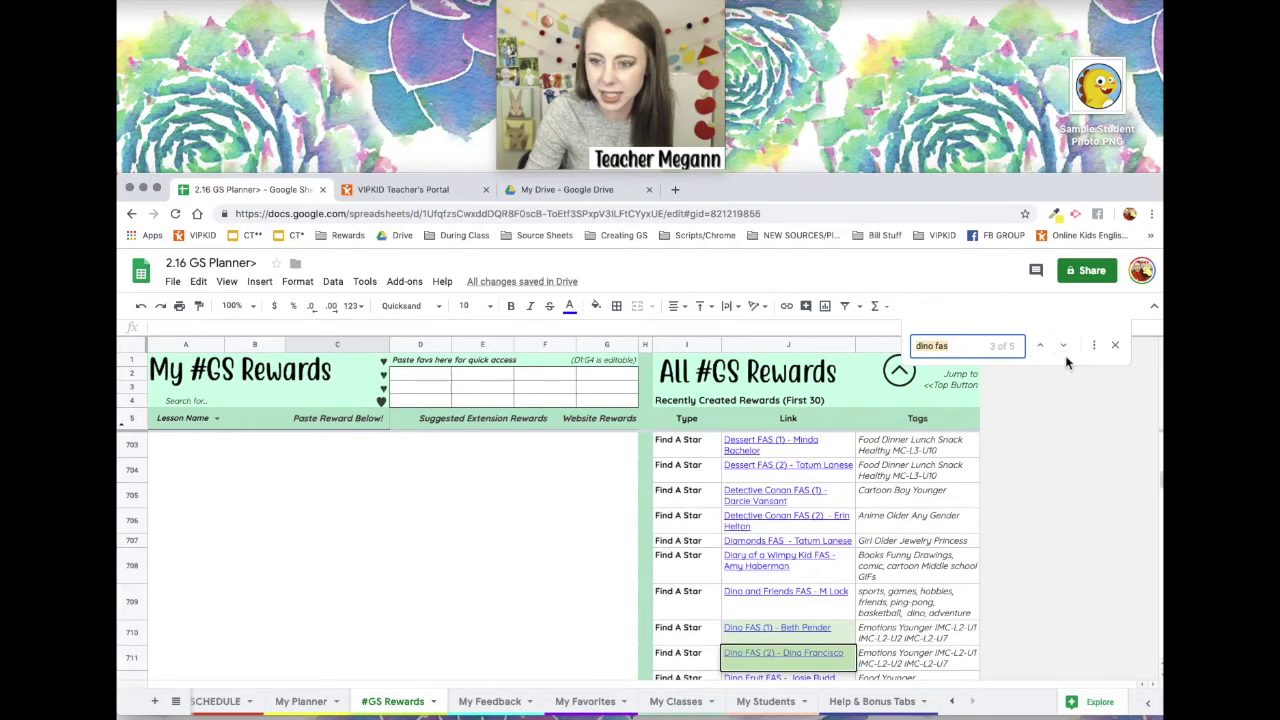
pyautogui.click(1066, 350)
pyautogui.click(1068, 352)
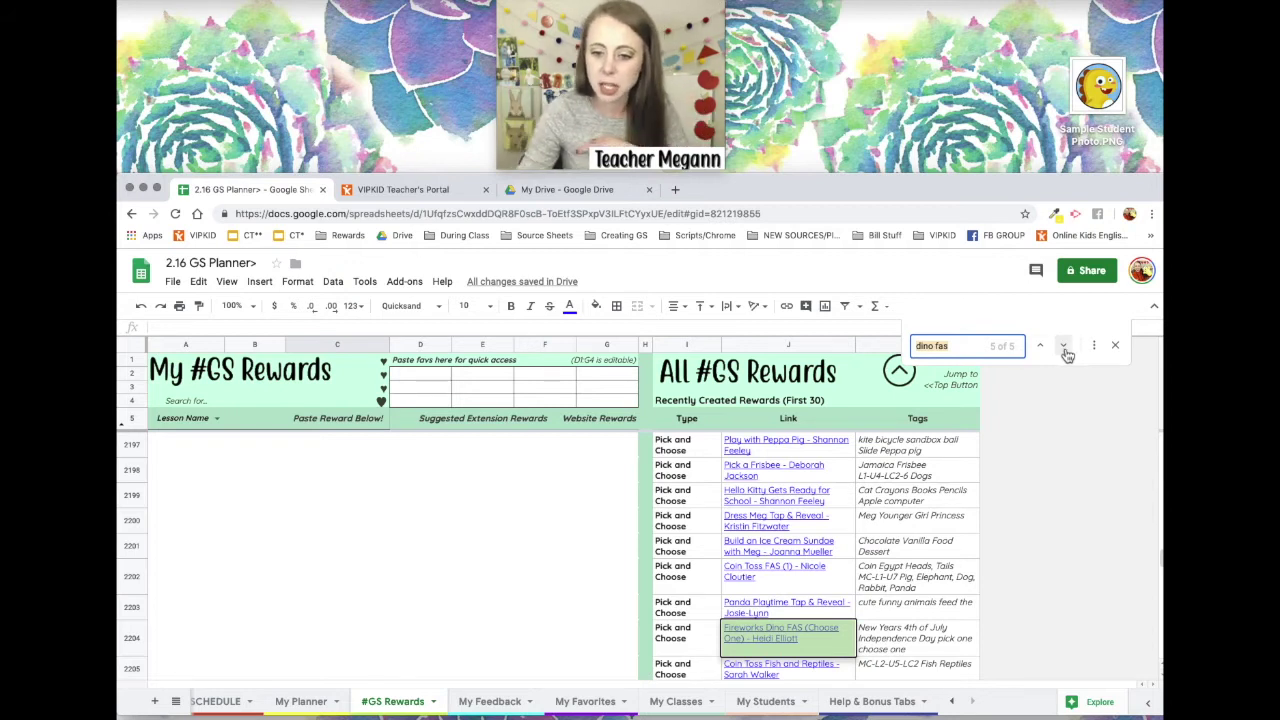
pyautogui.moveTo(812, 648)
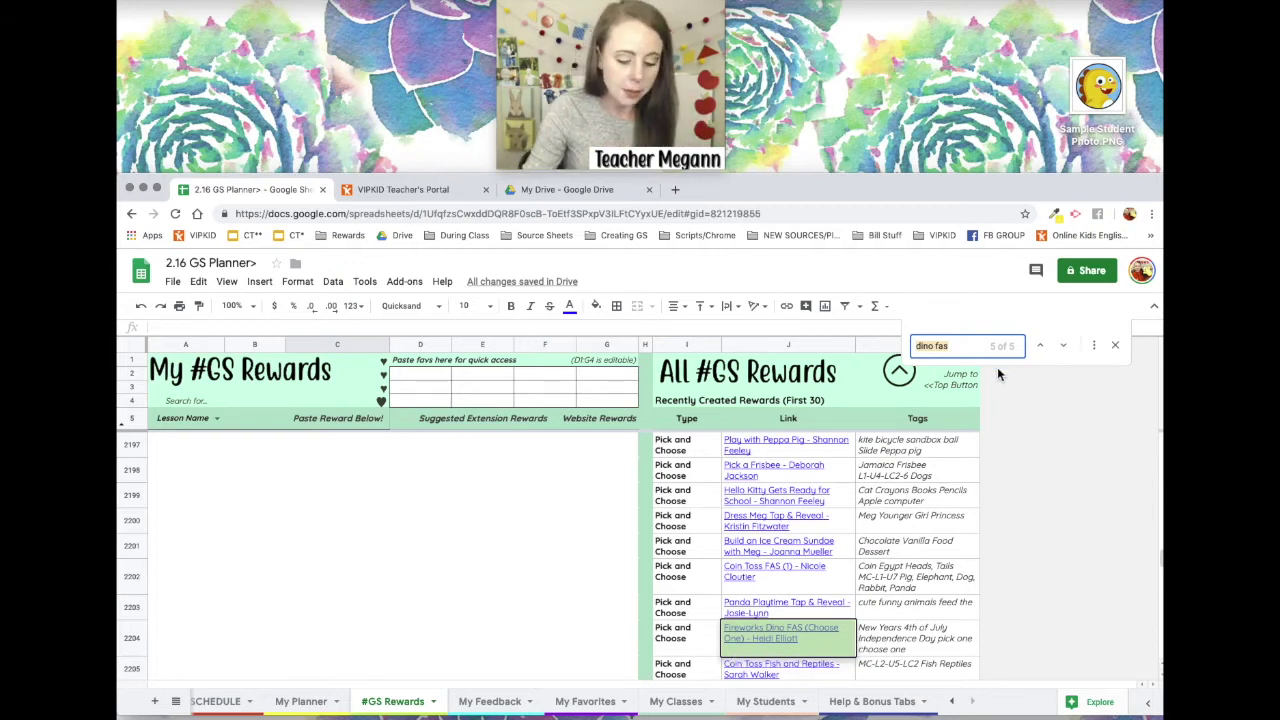
pyautogui.press('Return')
pyautogui.press('Return')
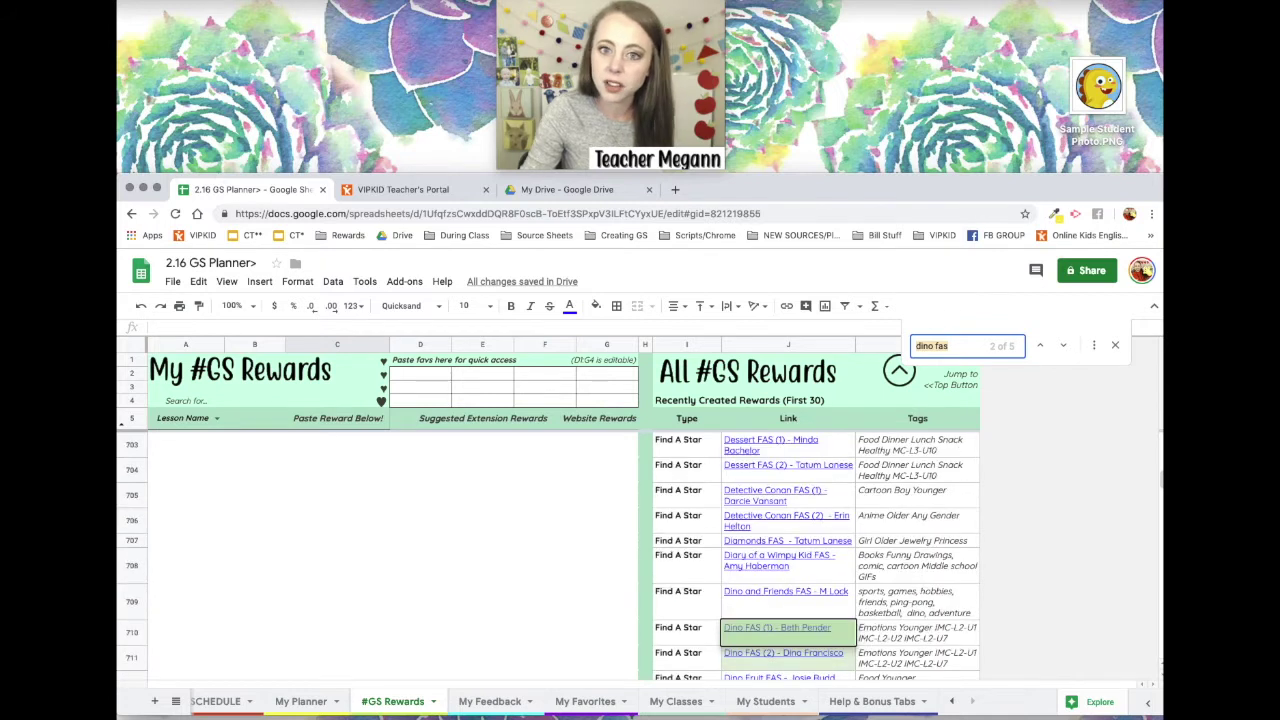
pyautogui.press('Return')
pyautogui.press('Return')
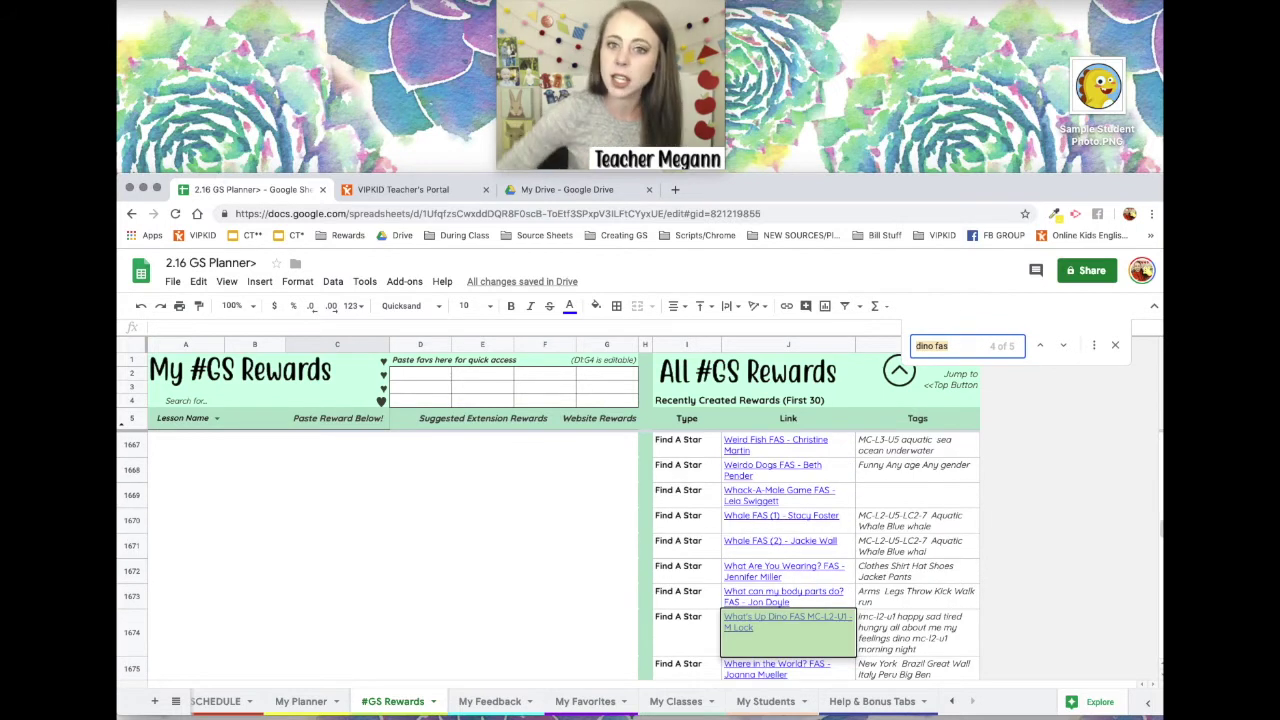
pyautogui.press('Return')
pyautogui.hotkey('shift', 'Return')
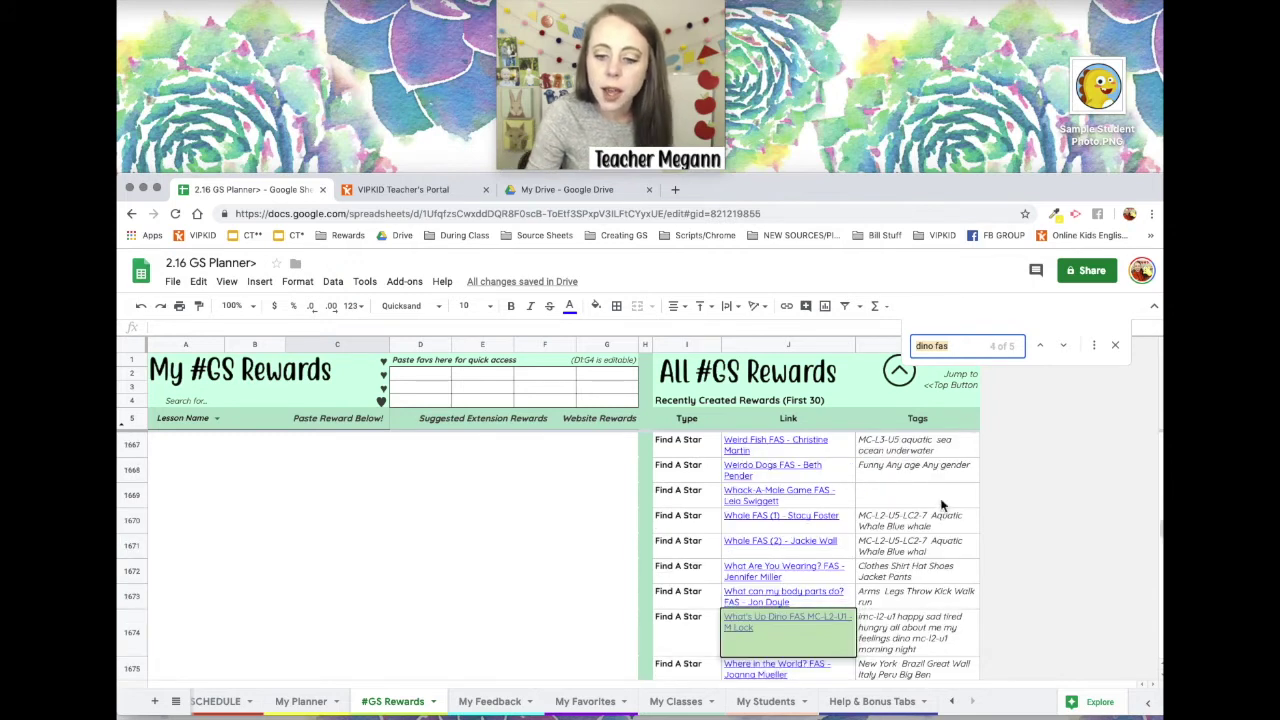
pyautogui.click(836, 643)
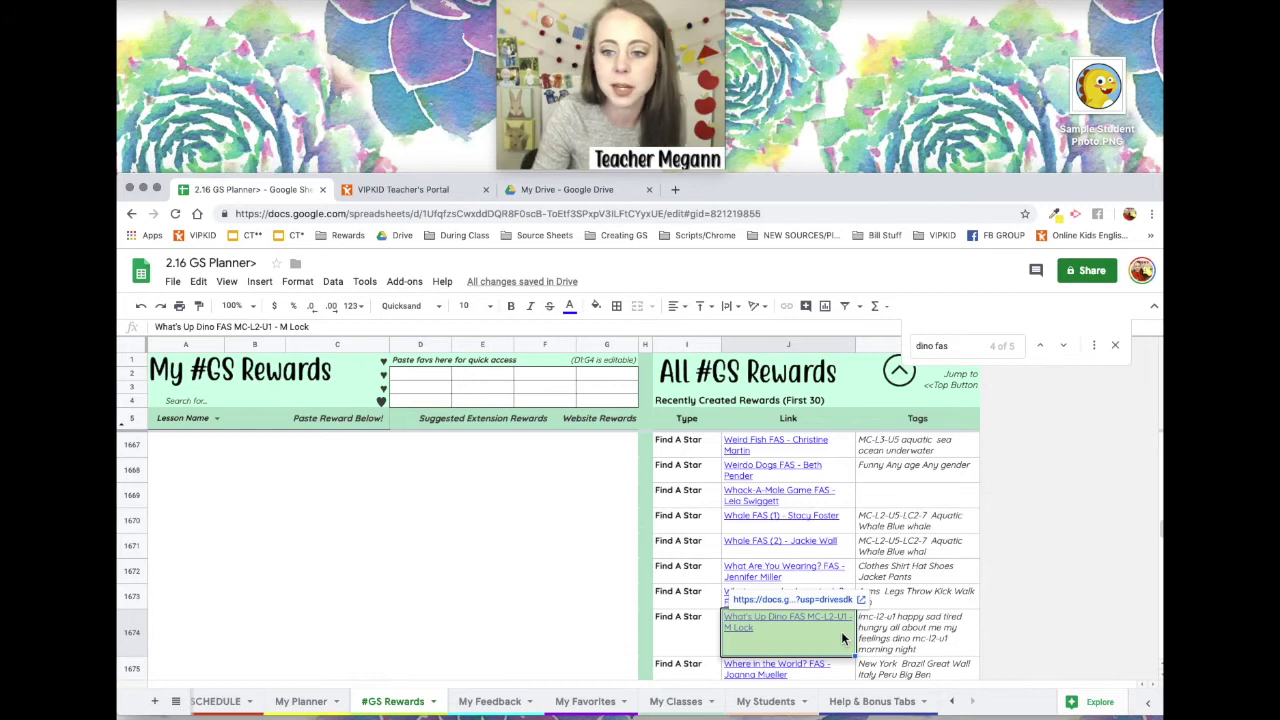
# Paste the What's Up Dino FAS link from J1674 into cell C7.
pyautogui.click(901, 382)
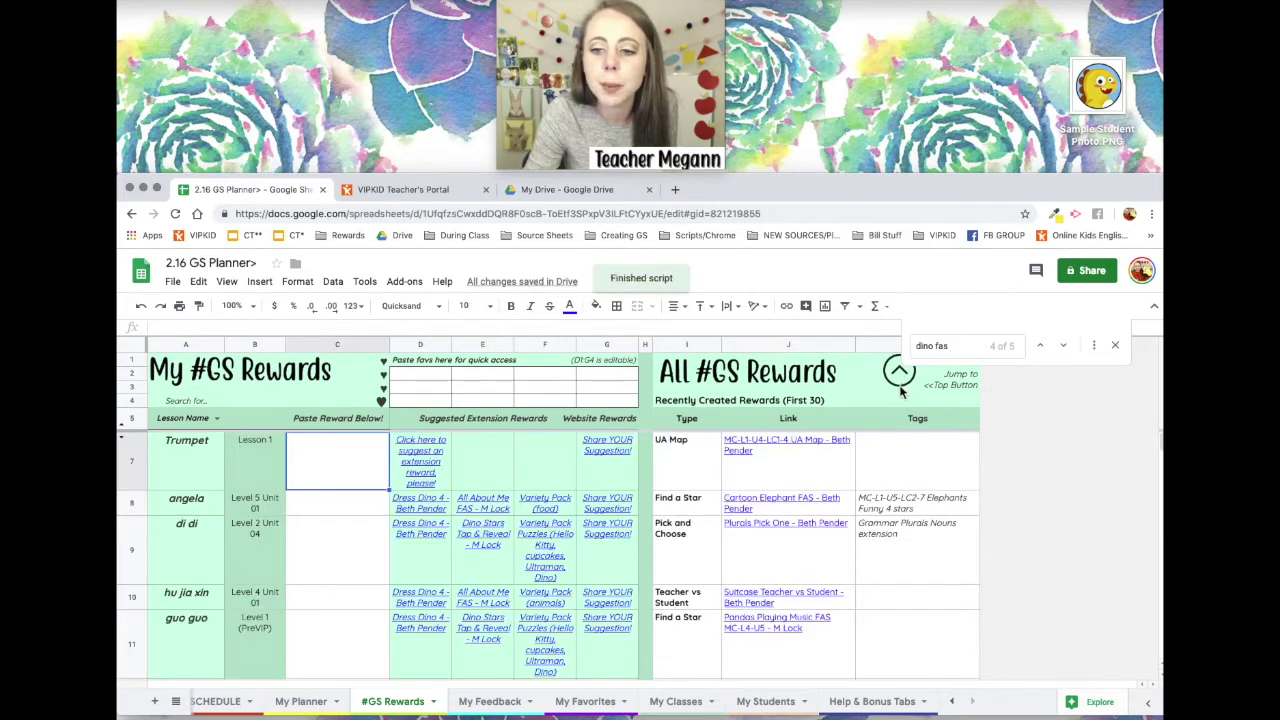
pyautogui.click(1115, 345)
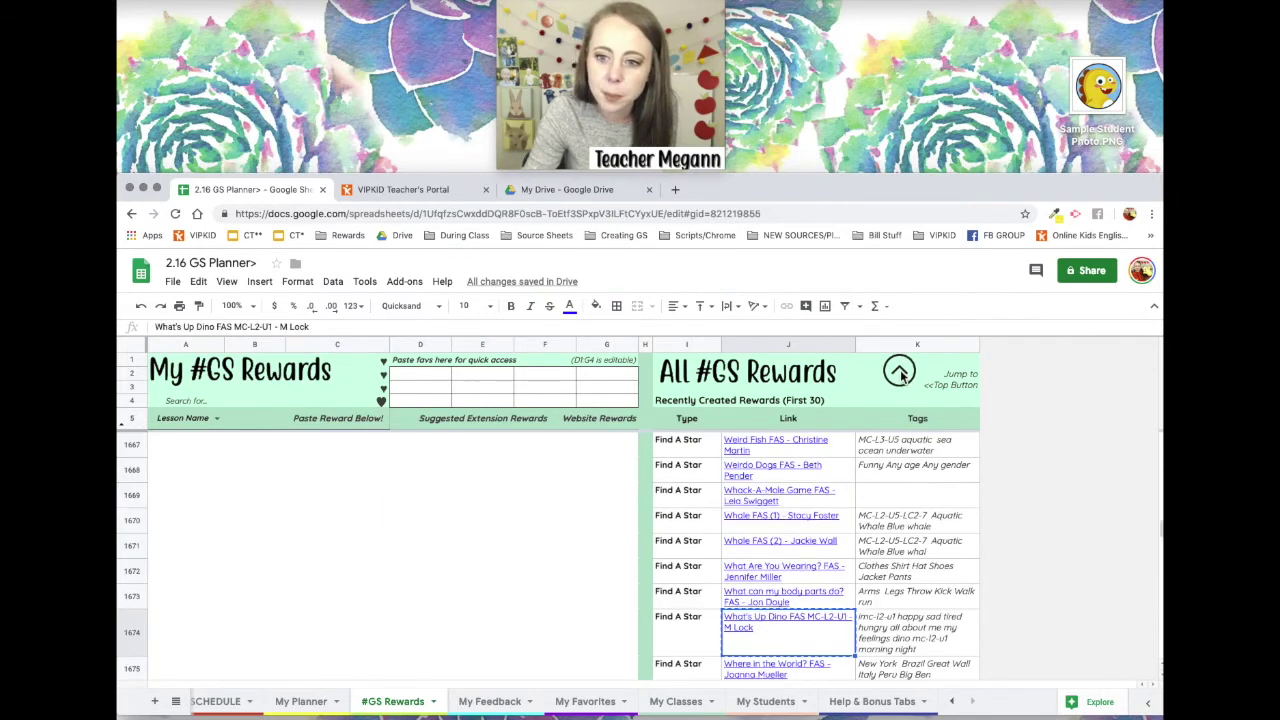
pyautogui.click(901, 372)
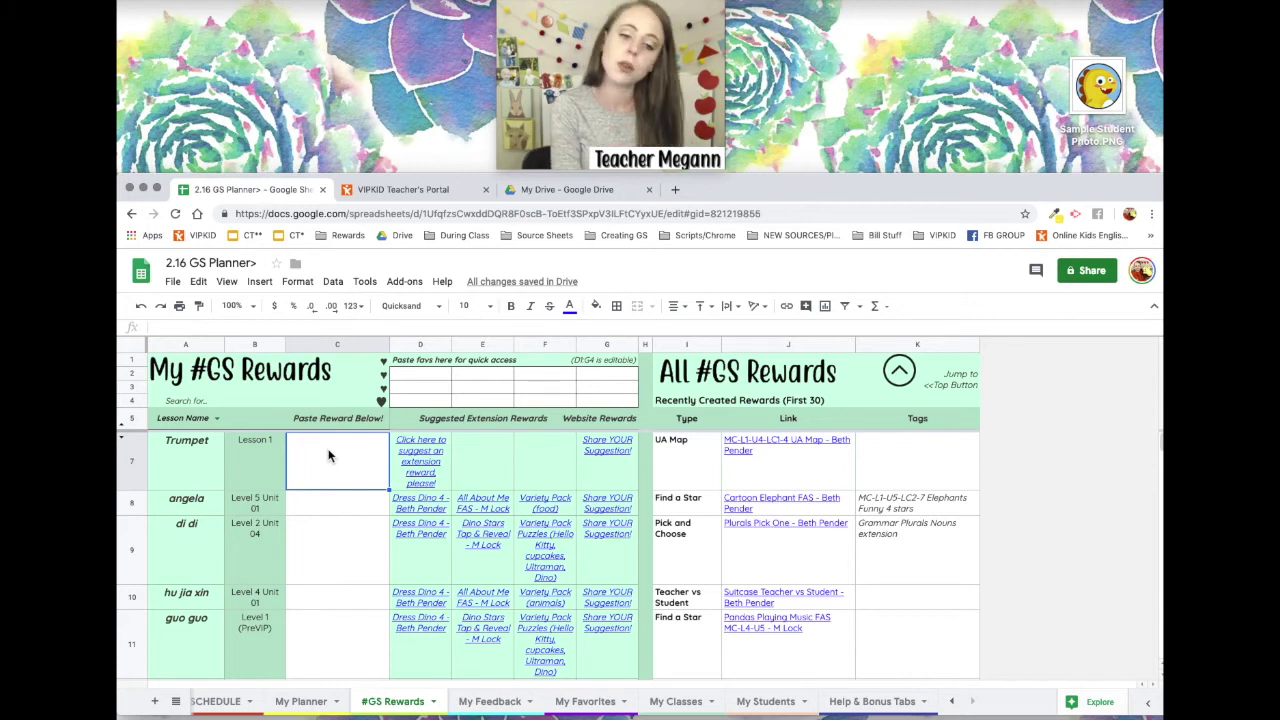
pyautogui.write("What's Up Dino FAS MC-L2-U1 - M Lock")
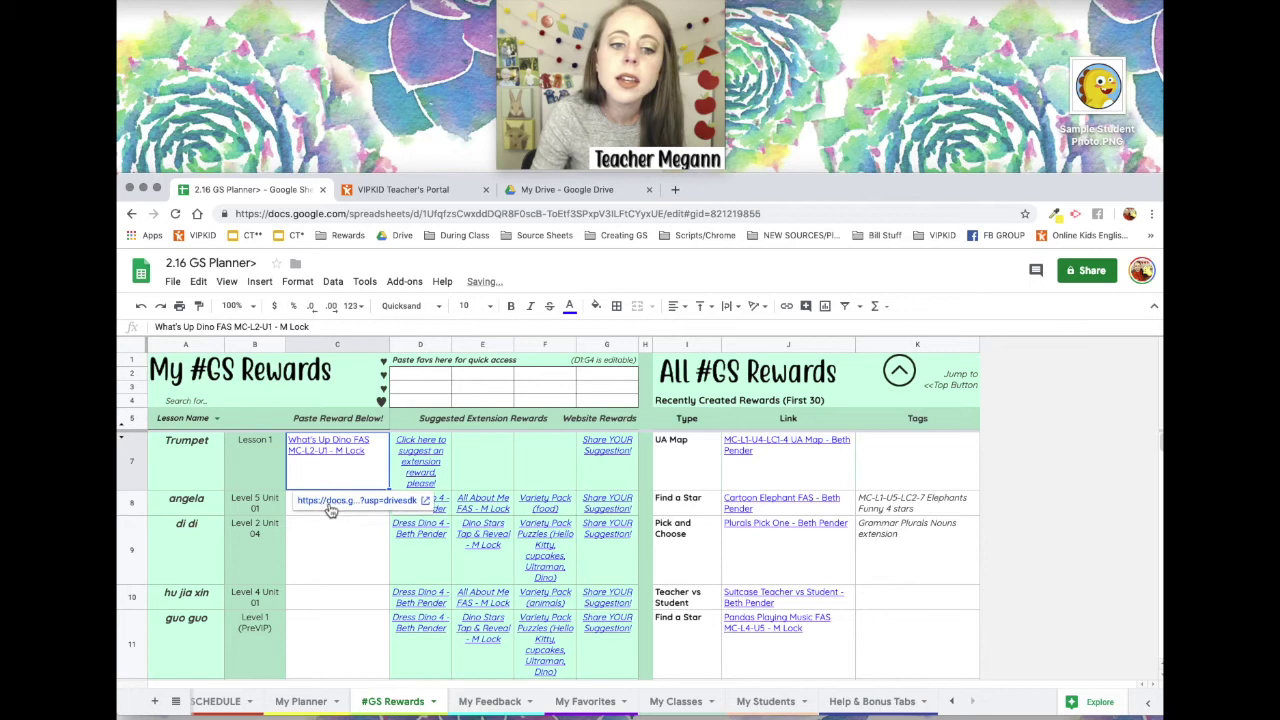
pyautogui.click(348, 558)
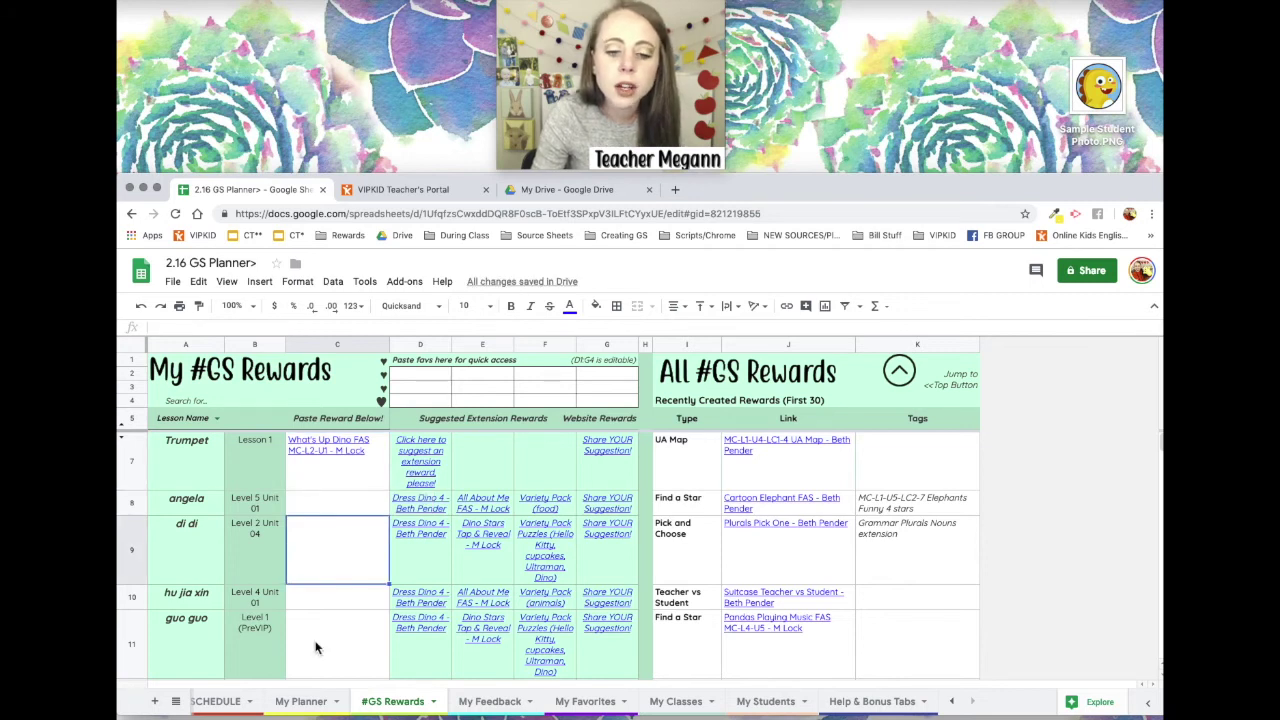
pyautogui.click(305, 701)
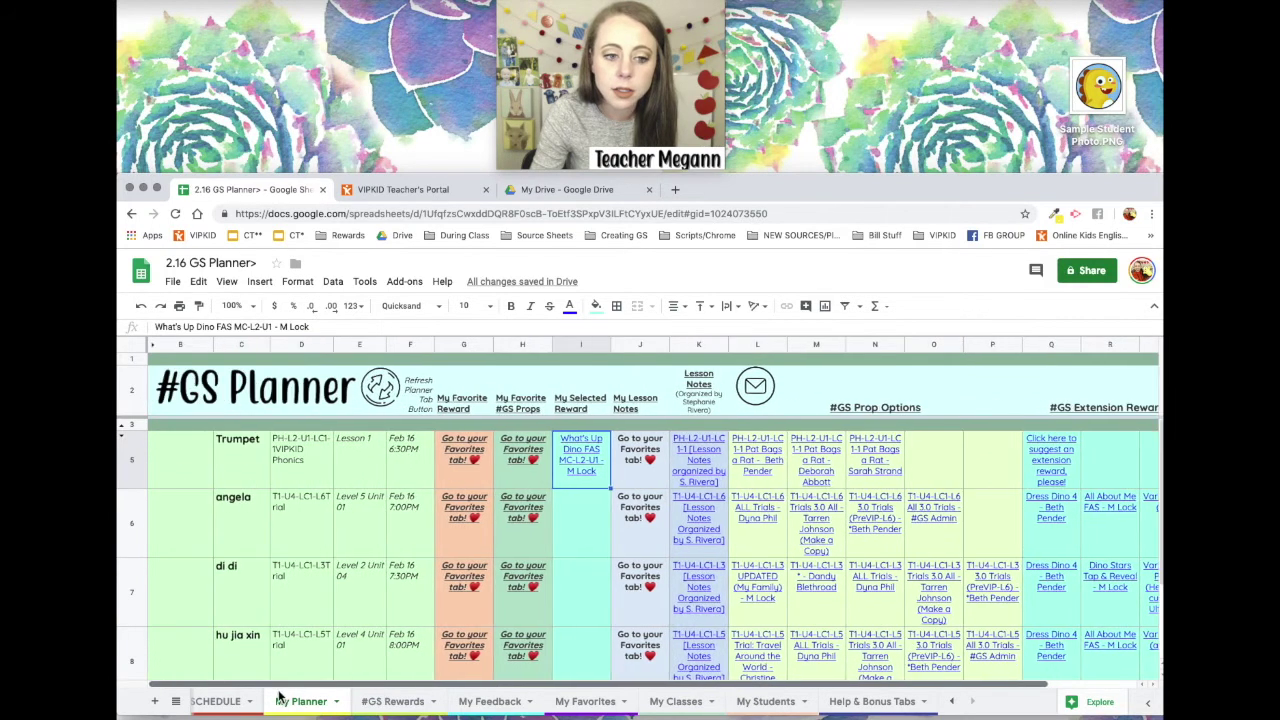
pyautogui.click(602, 467)
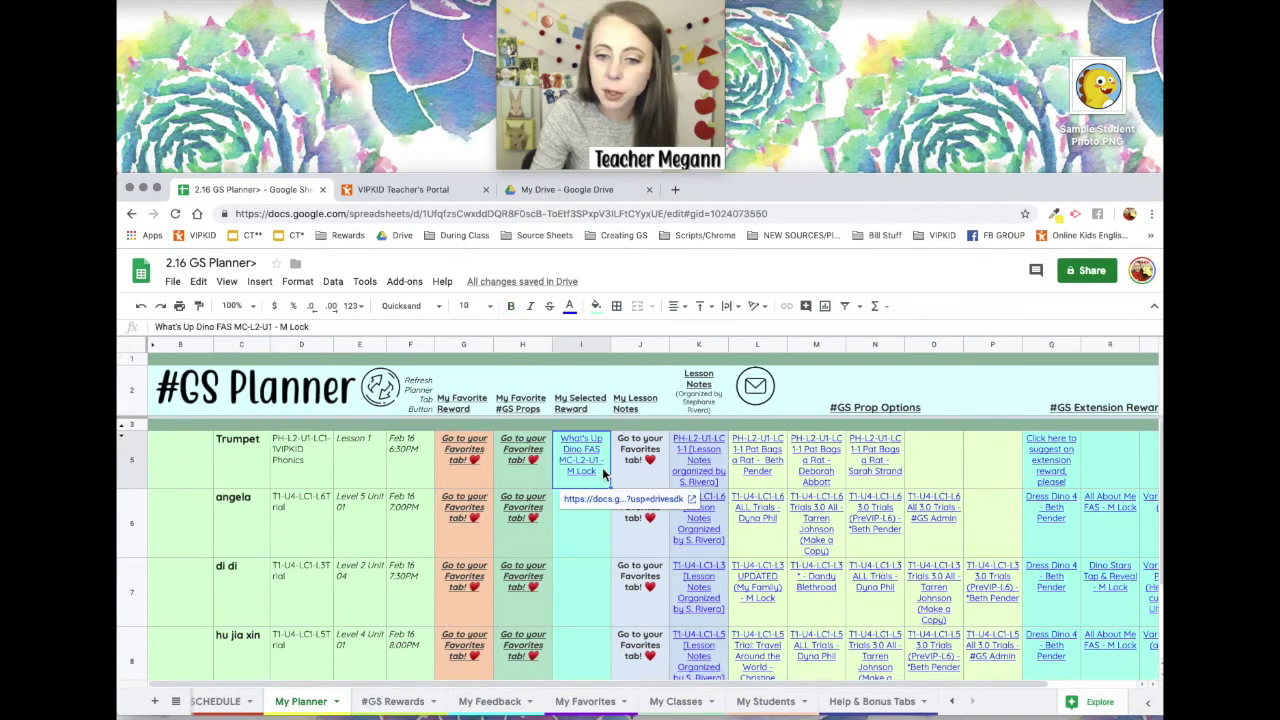
pyautogui.click(622, 498)
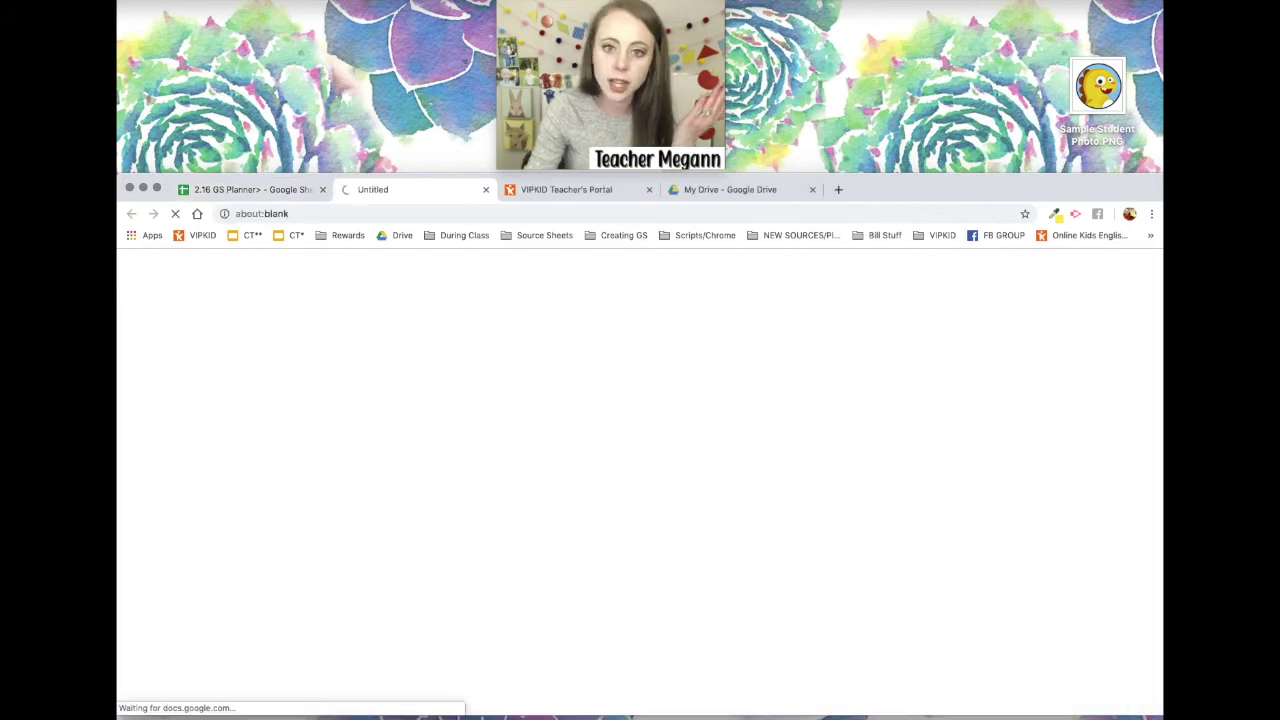
pyautogui.click(485, 189)
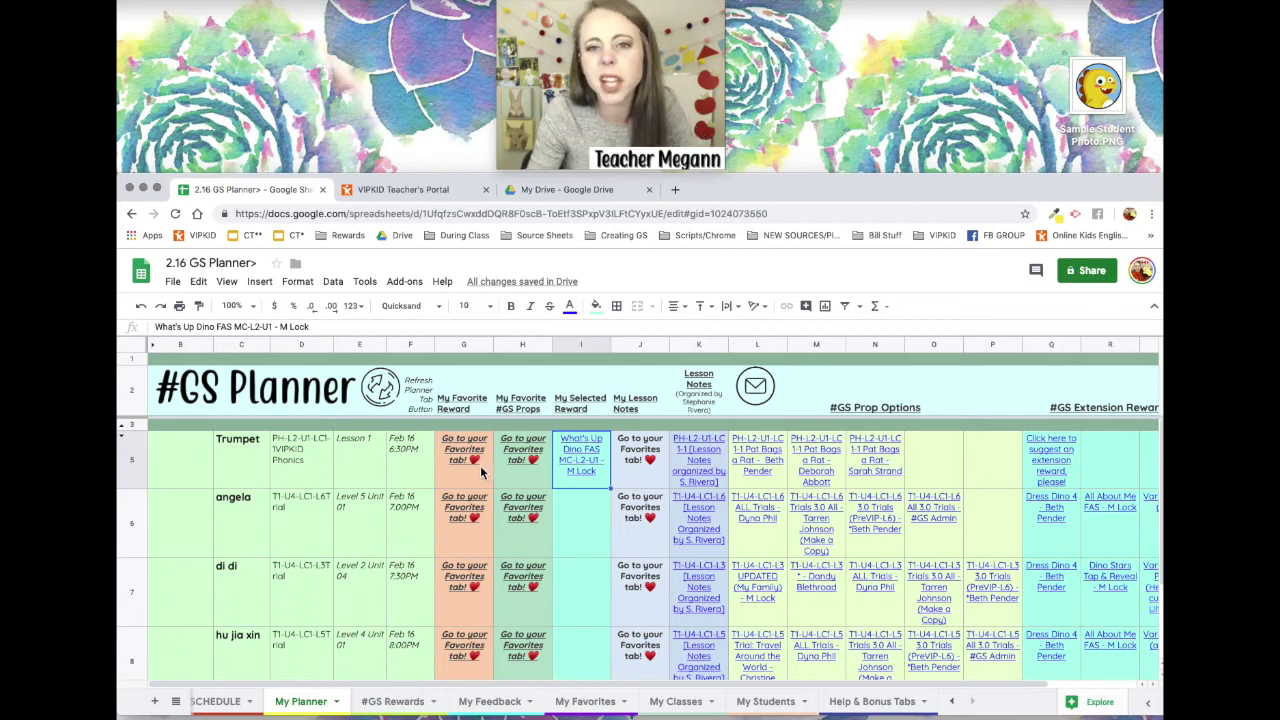
pyautogui.click(392, 701)
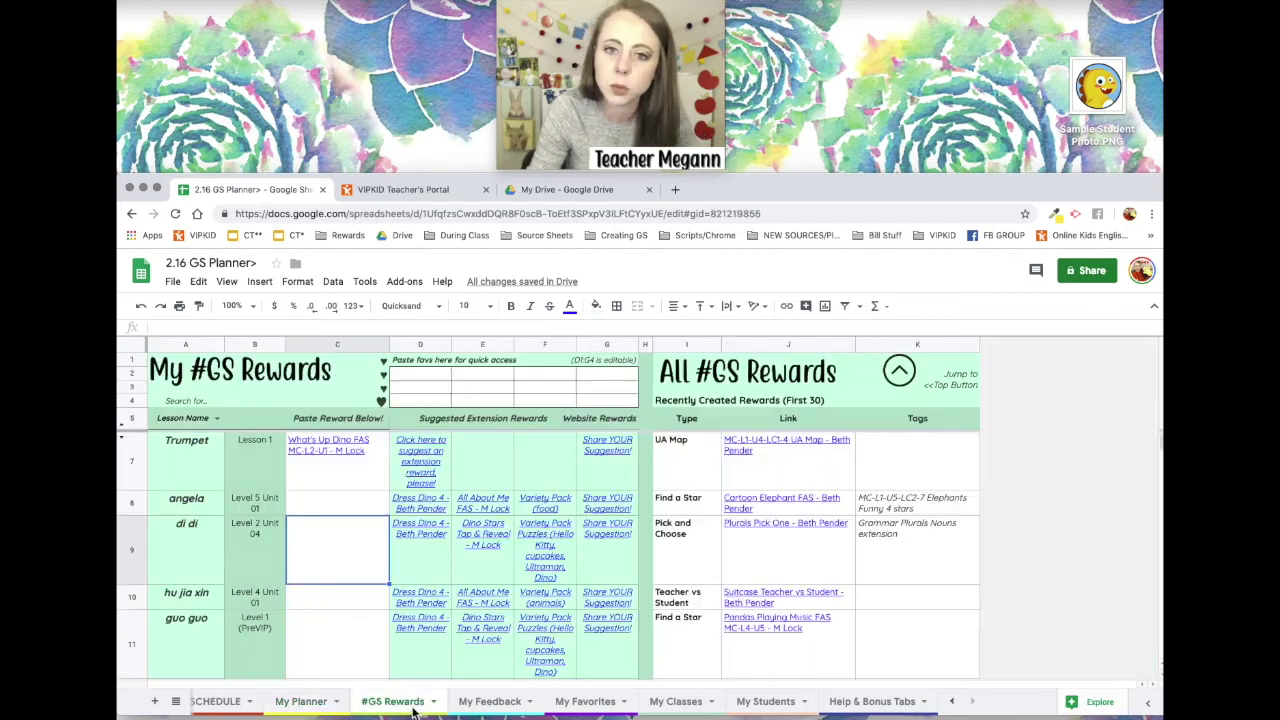
pyautogui.click(362, 487)
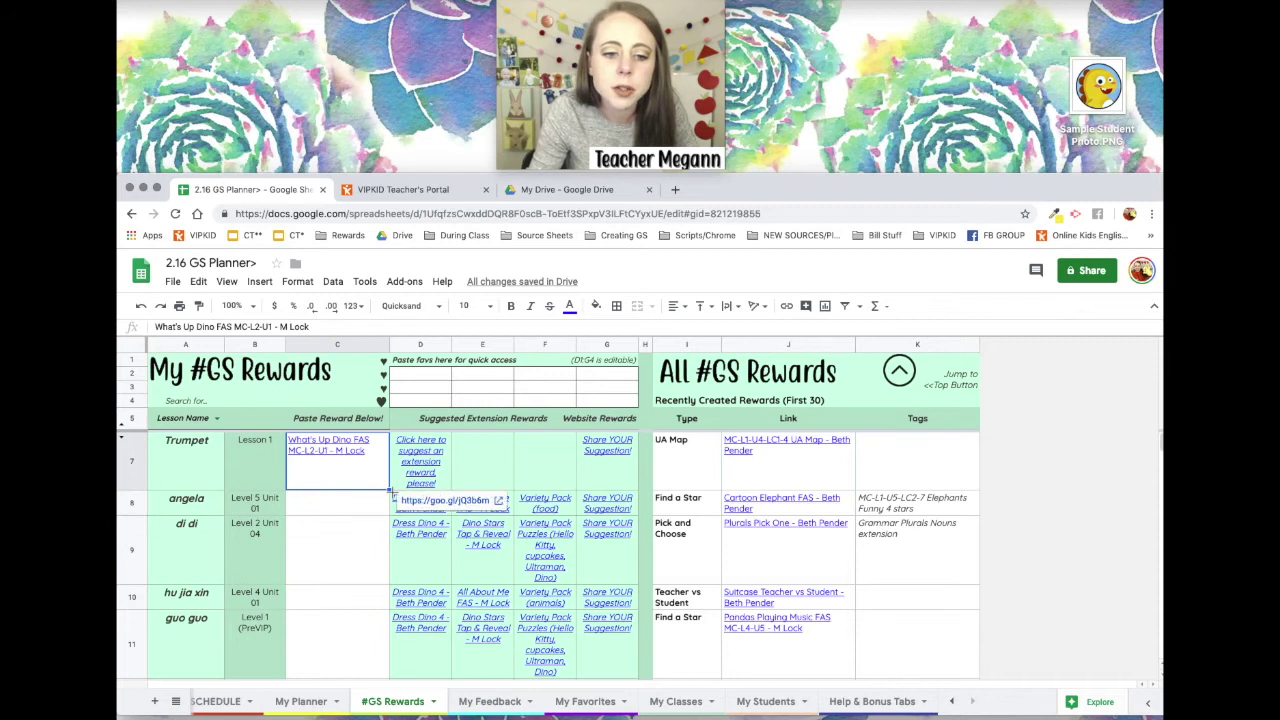
pyautogui.scroll(-5, 340, 560)
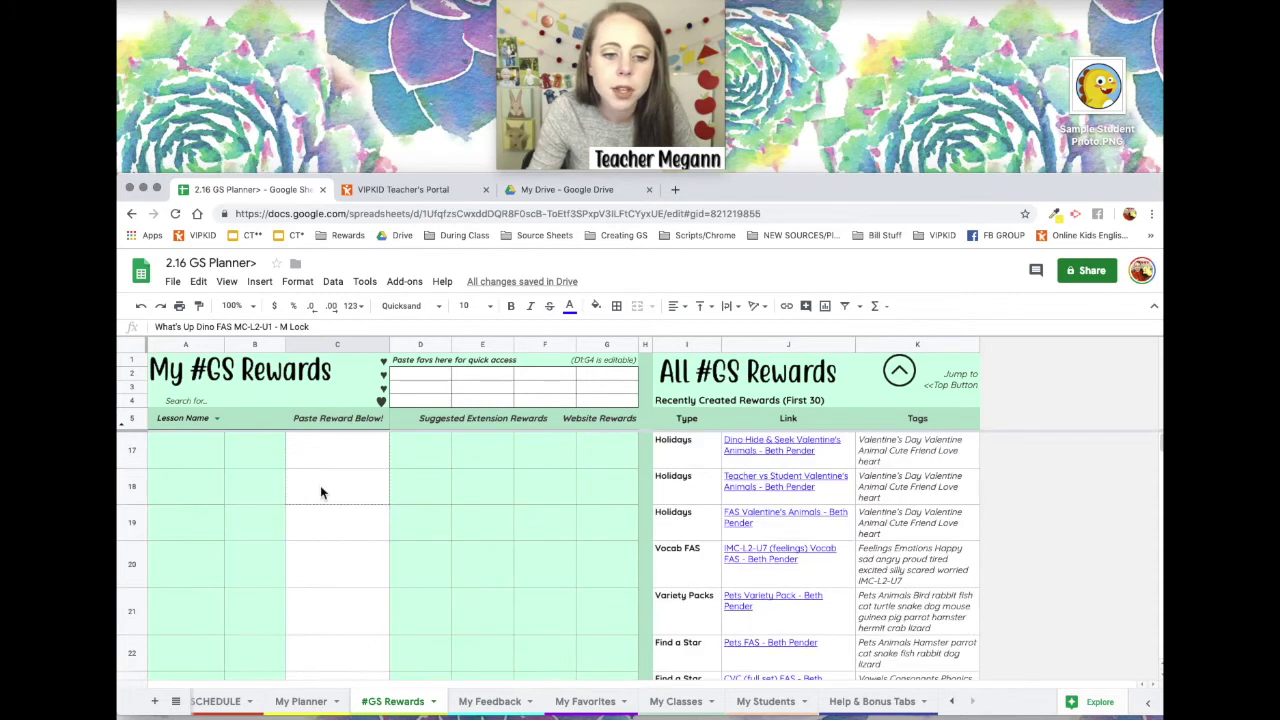
pyautogui.scroll(5, 320, 485)
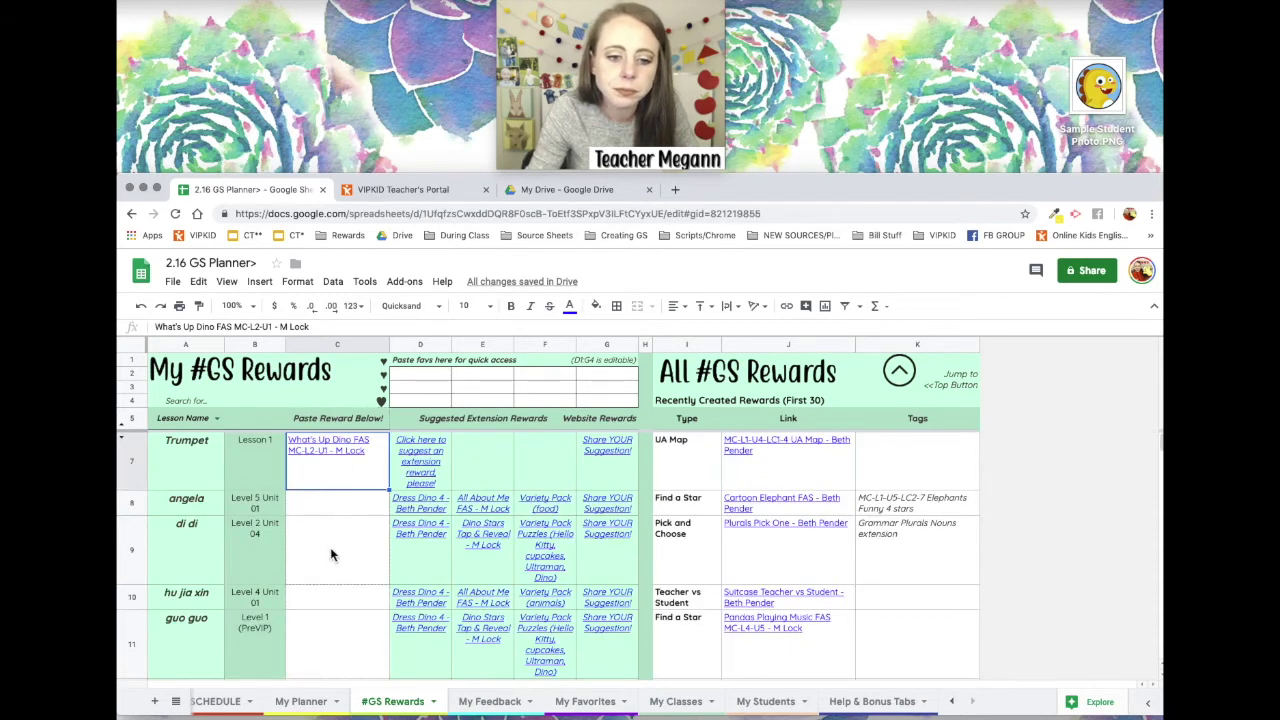
pyautogui.moveTo(390, 490)
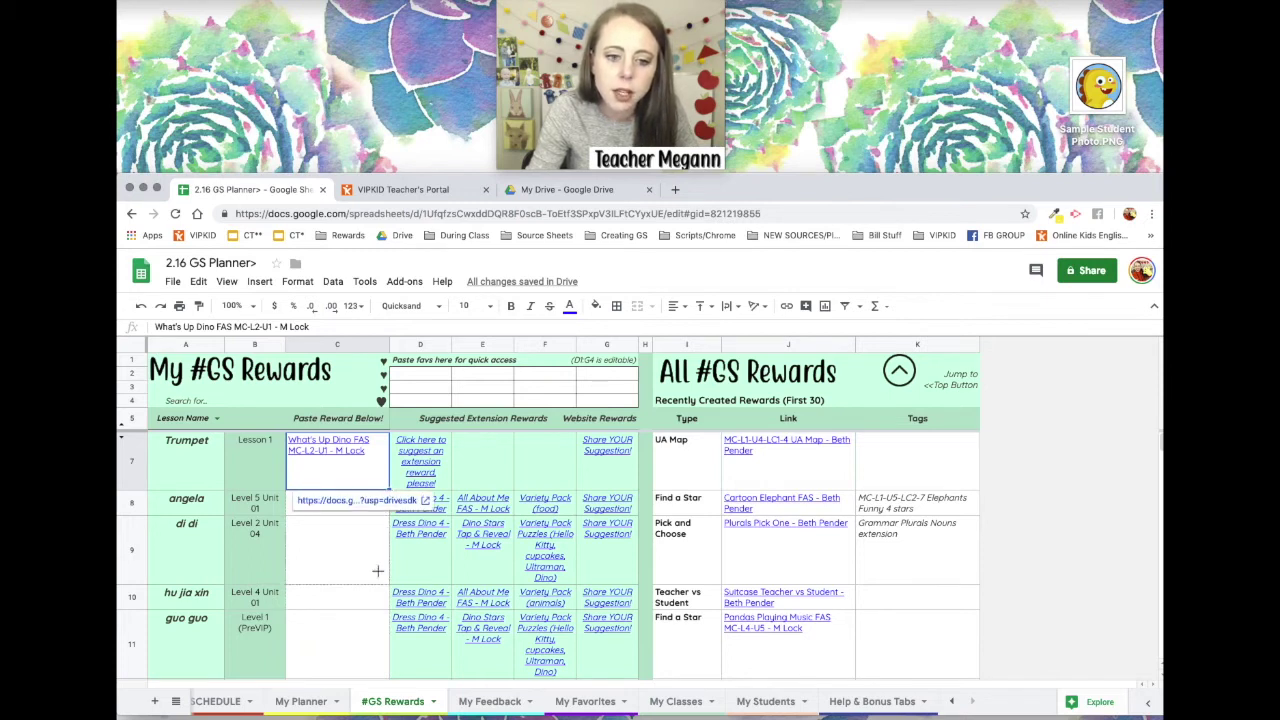
# Drag C7's fill handle down to C11 and check the copied Dino FAS links.
pyautogui.moveTo(365, 626); pyautogui.dragTo(363, 628)
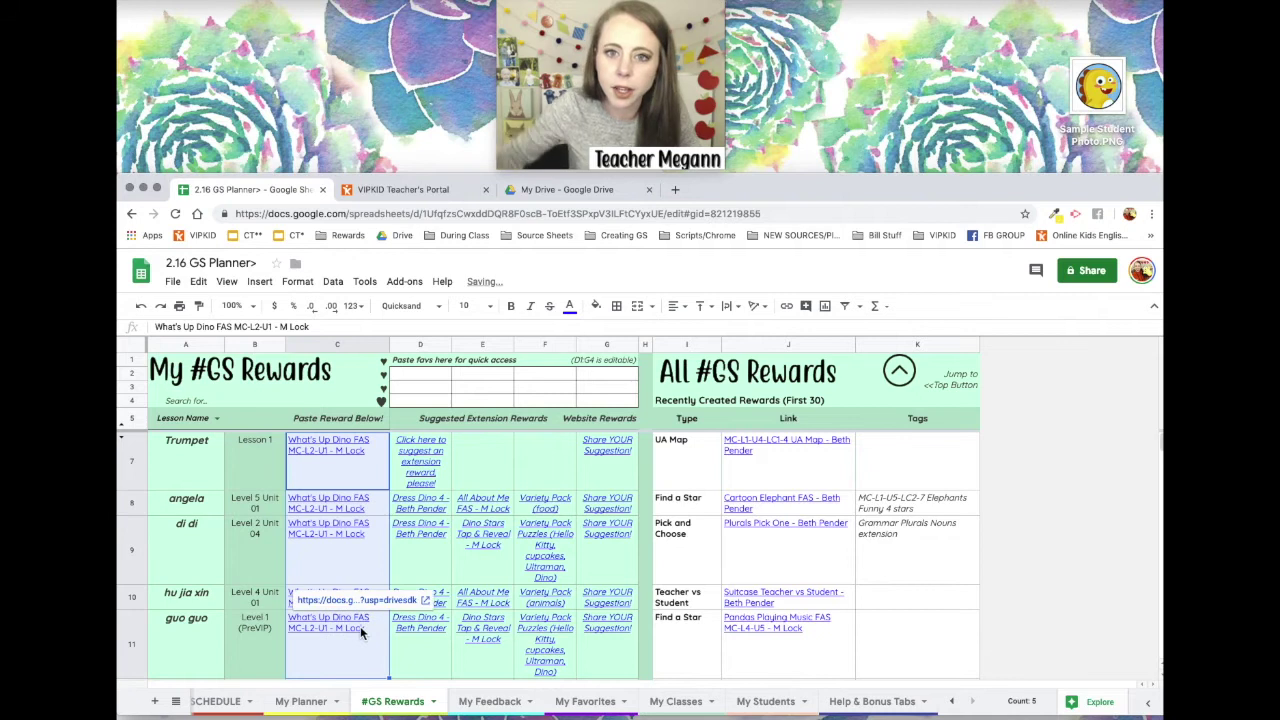
pyautogui.scroll(-1, 405, 600)
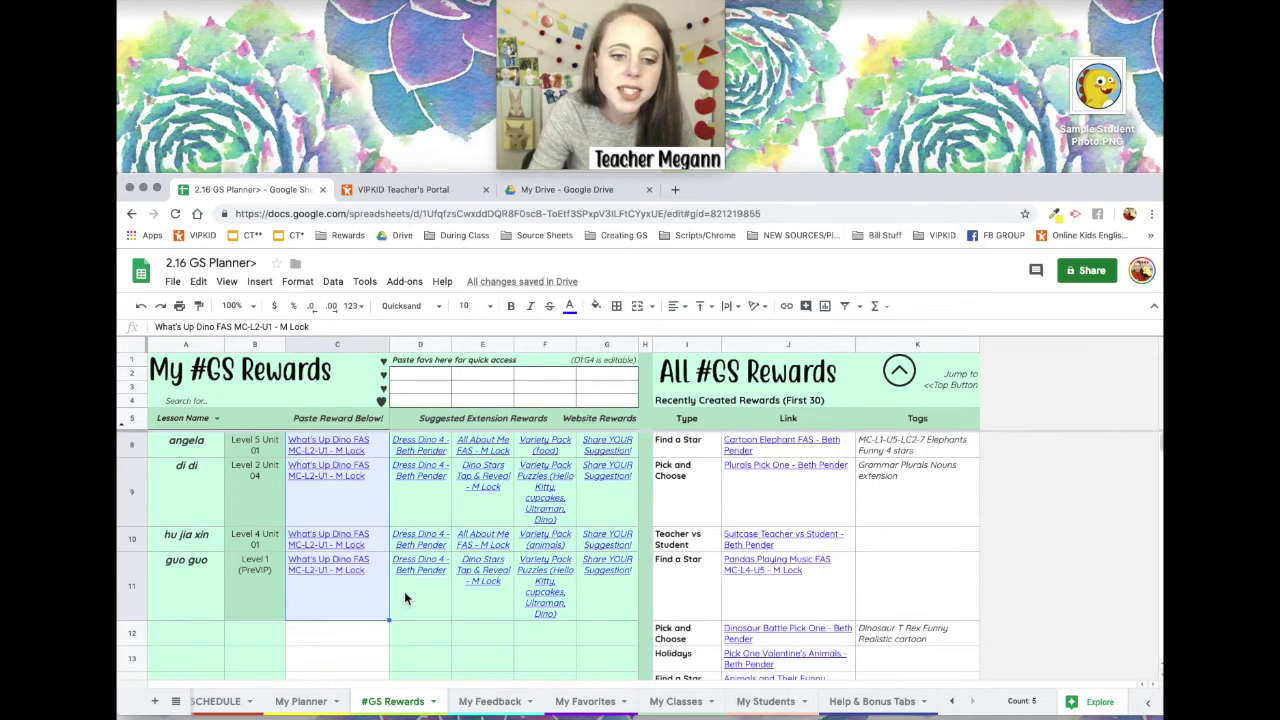
pyautogui.click(340, 640)
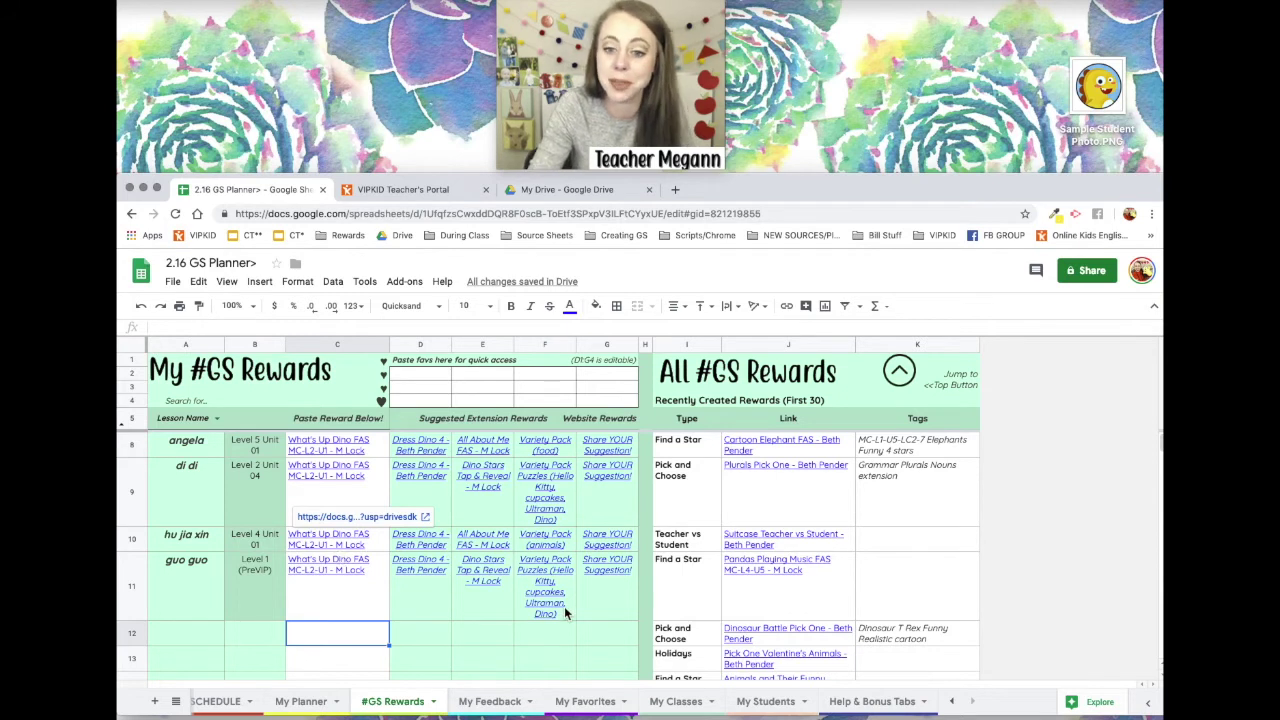
pyautogui.scroll(1, 529, 557)
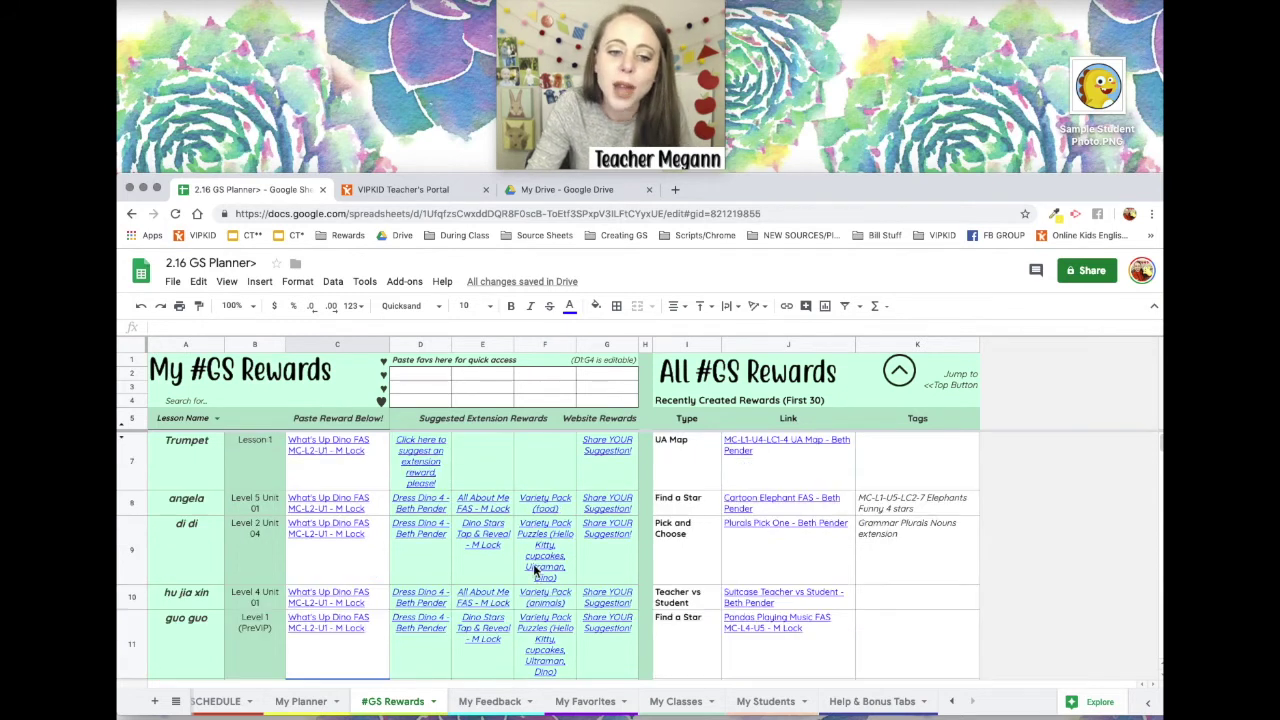
pyautogui.click(365, 480)
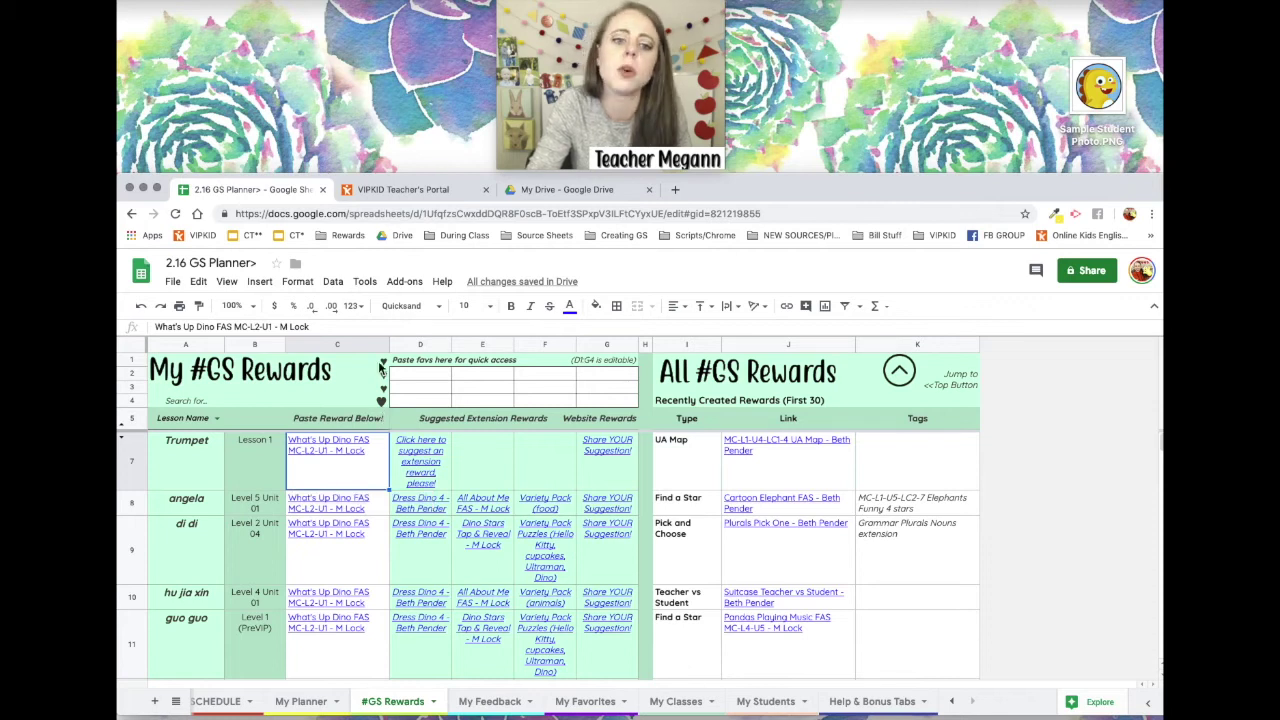
# Select the quick-access favourites cell, then reselect the C7 reward link for copying.
pyautogui.click(380, 400)
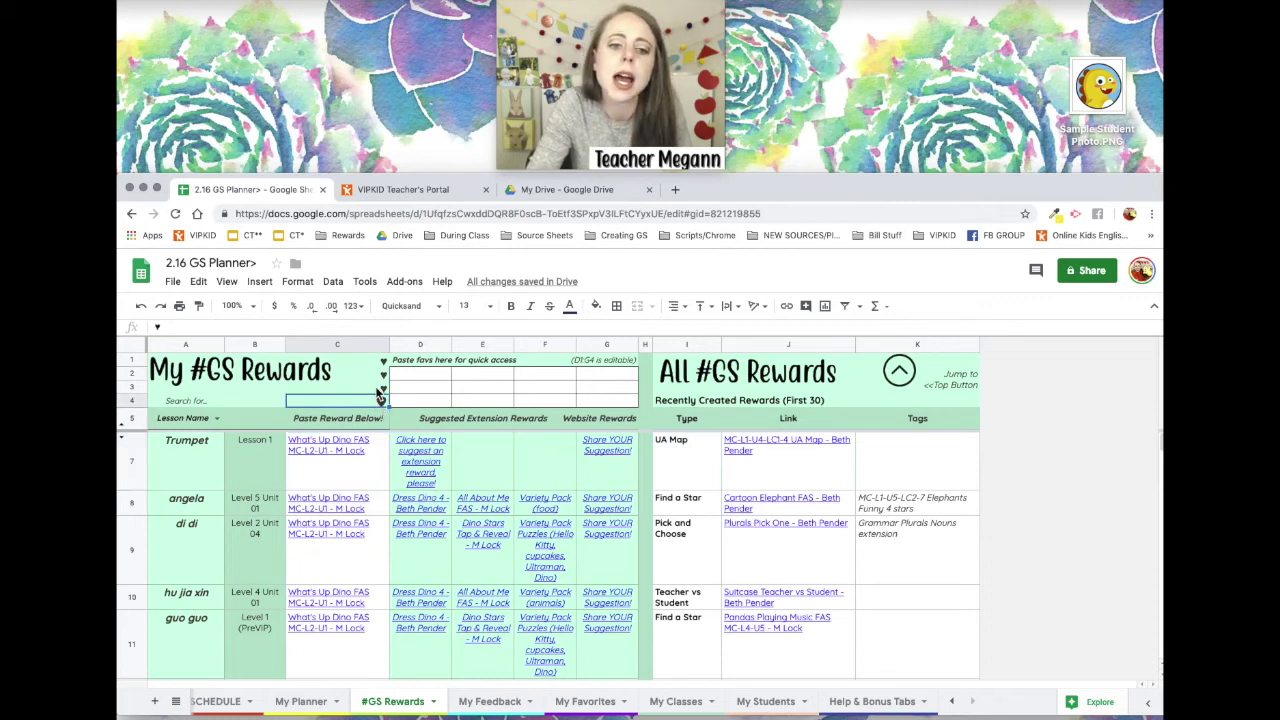
pyautogui.click(381, 401)
pyautogui.click(387, 385)
pyautogui.click(387, 372)
pyautogui.click(362, 475)
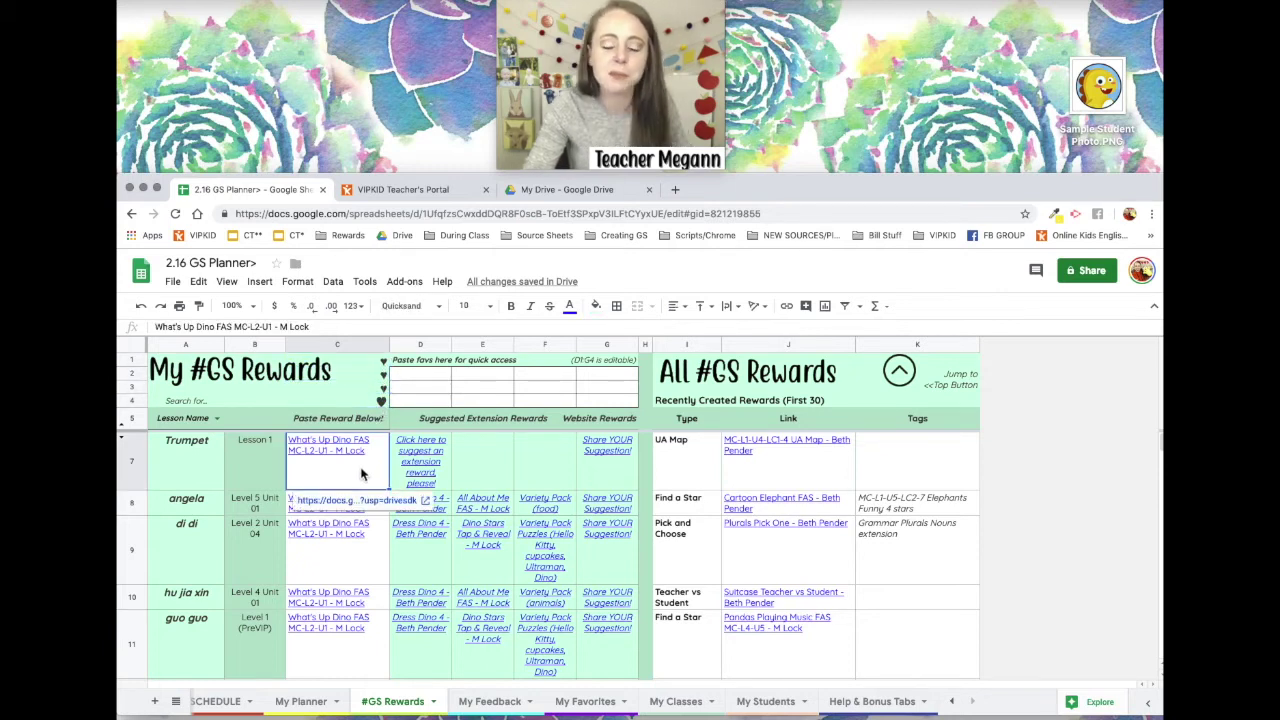
pyautogui.click(423, 372)
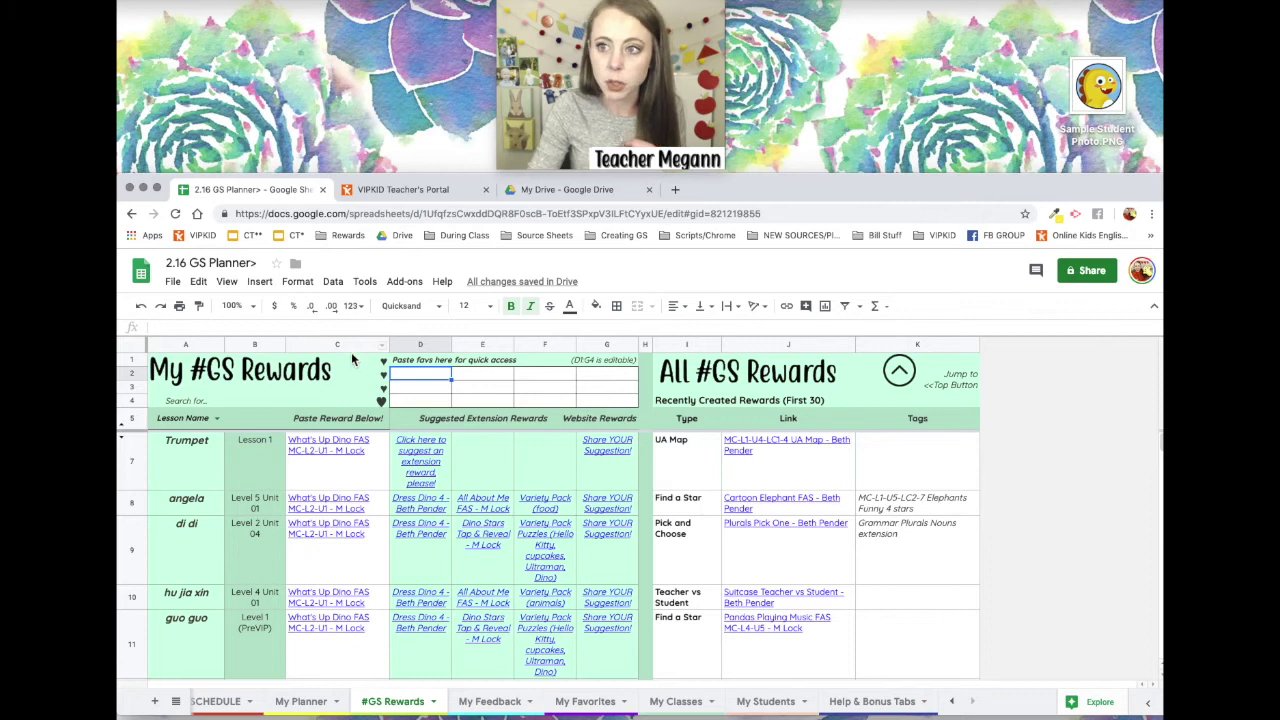
pyautogui.click(353, 472)
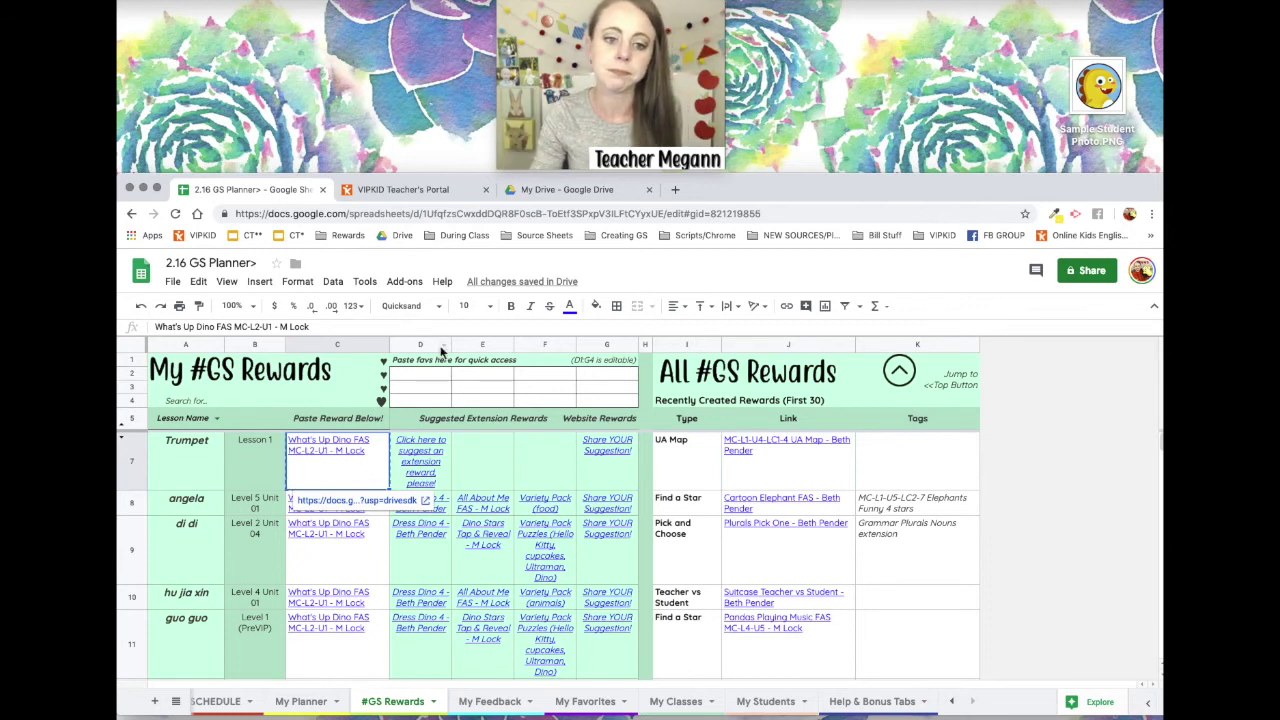
# Copy the C7 reward link and paste it into favourites cell D2.
pyautogui.hotkey('ctrl', 'c')
pyautogui.click(430, 376)
pyautogui.hotkey('ctrl', 'v')
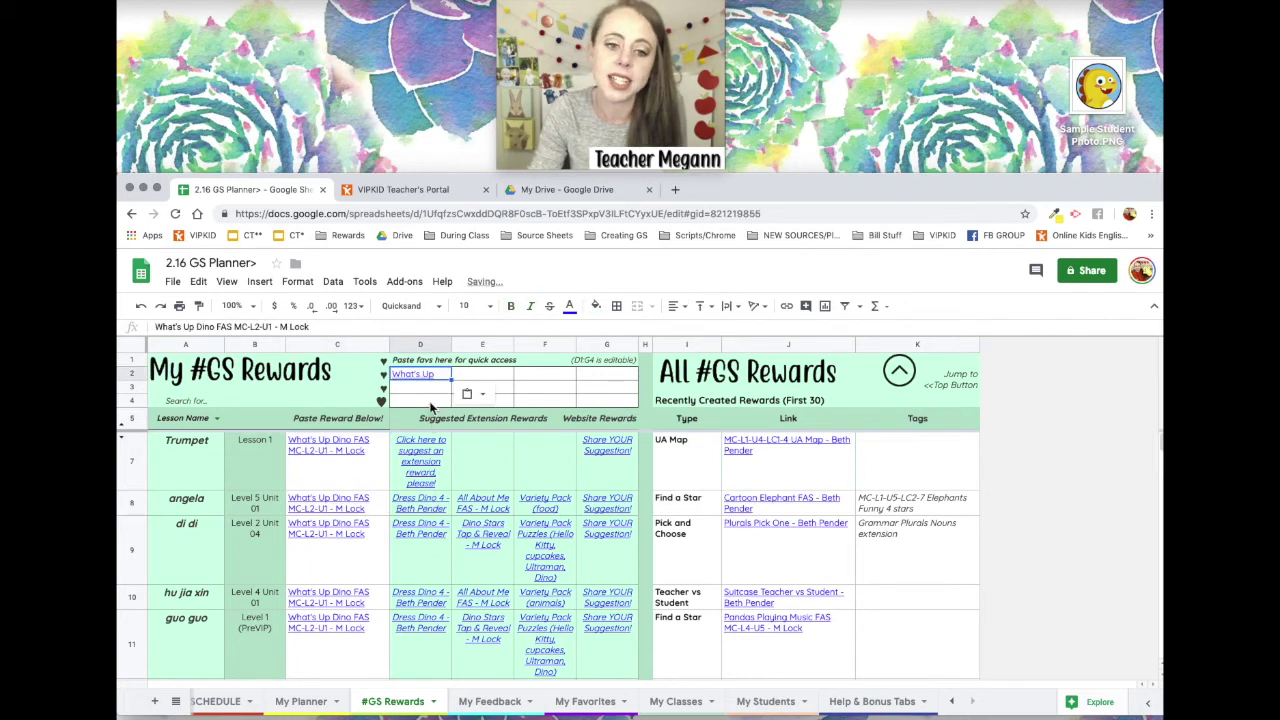
pyautogui.click(430, 400)
pyautogui.click(423, 376)
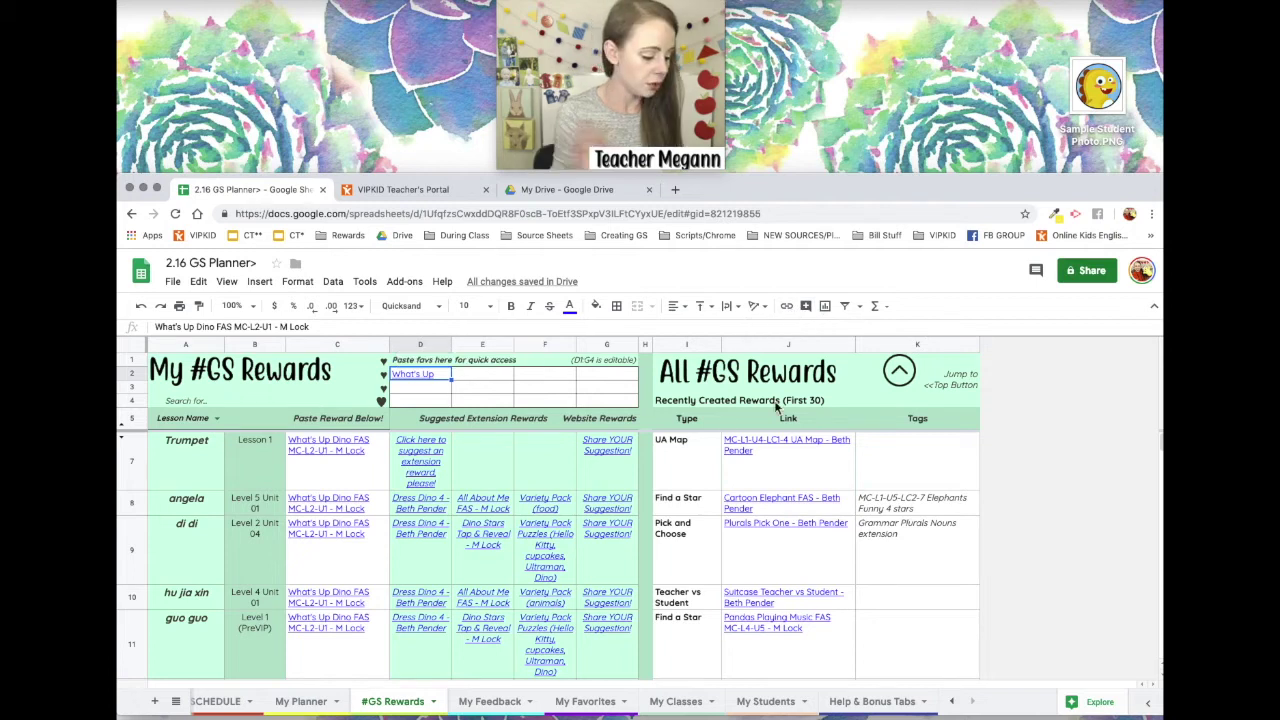
# Apply the favourite's link text and address in the link editor with Ctrl+K.
pyautogui.press('super+k')
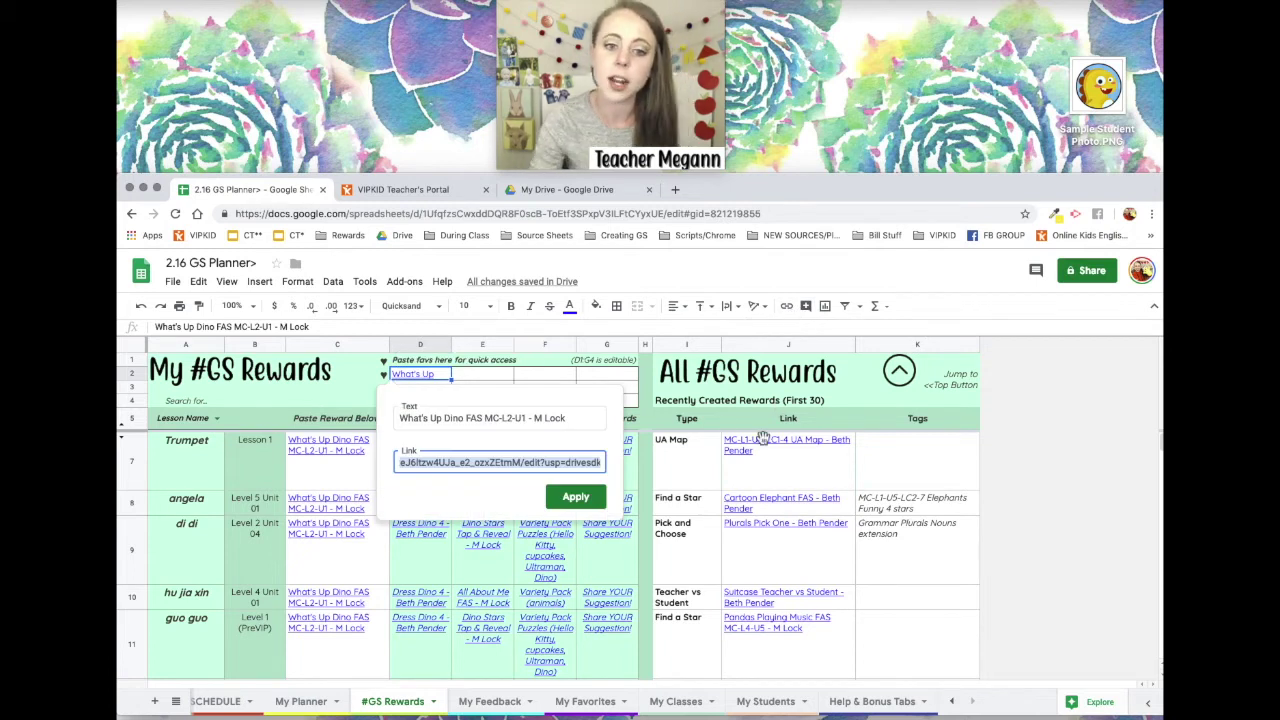
pyautogui.click(566, 418)
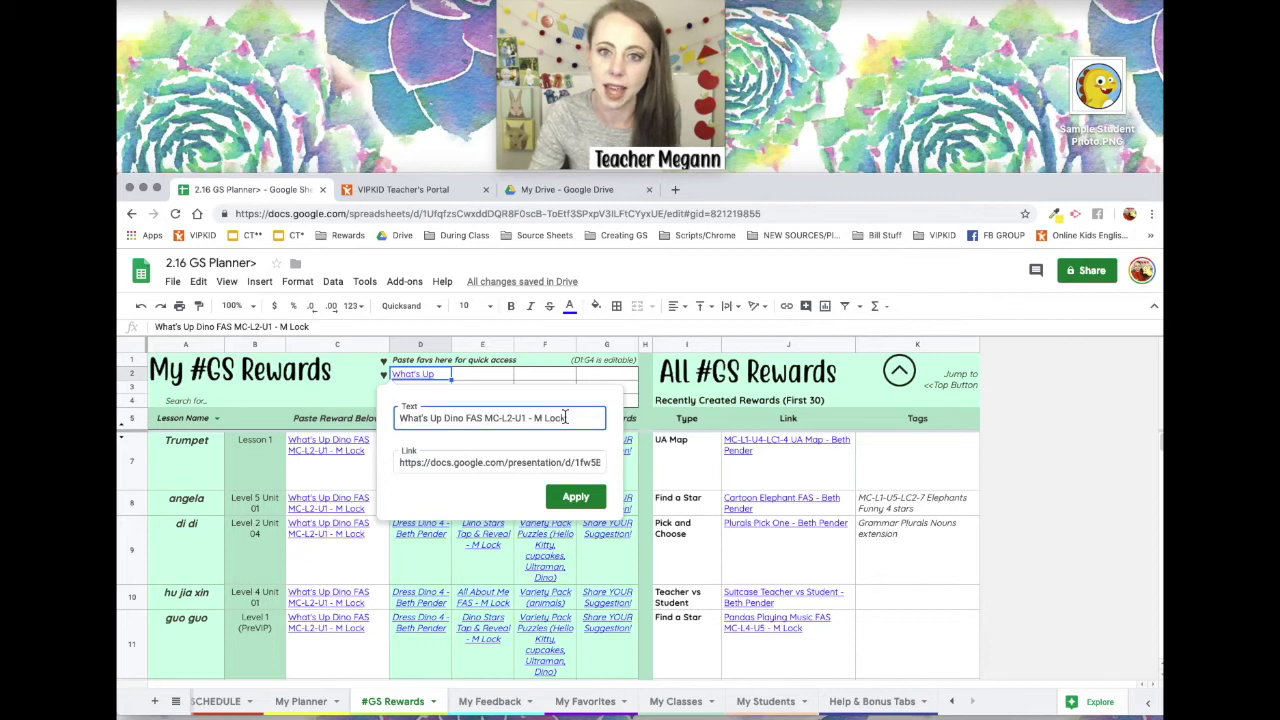
pyautogui.click(582, 497)
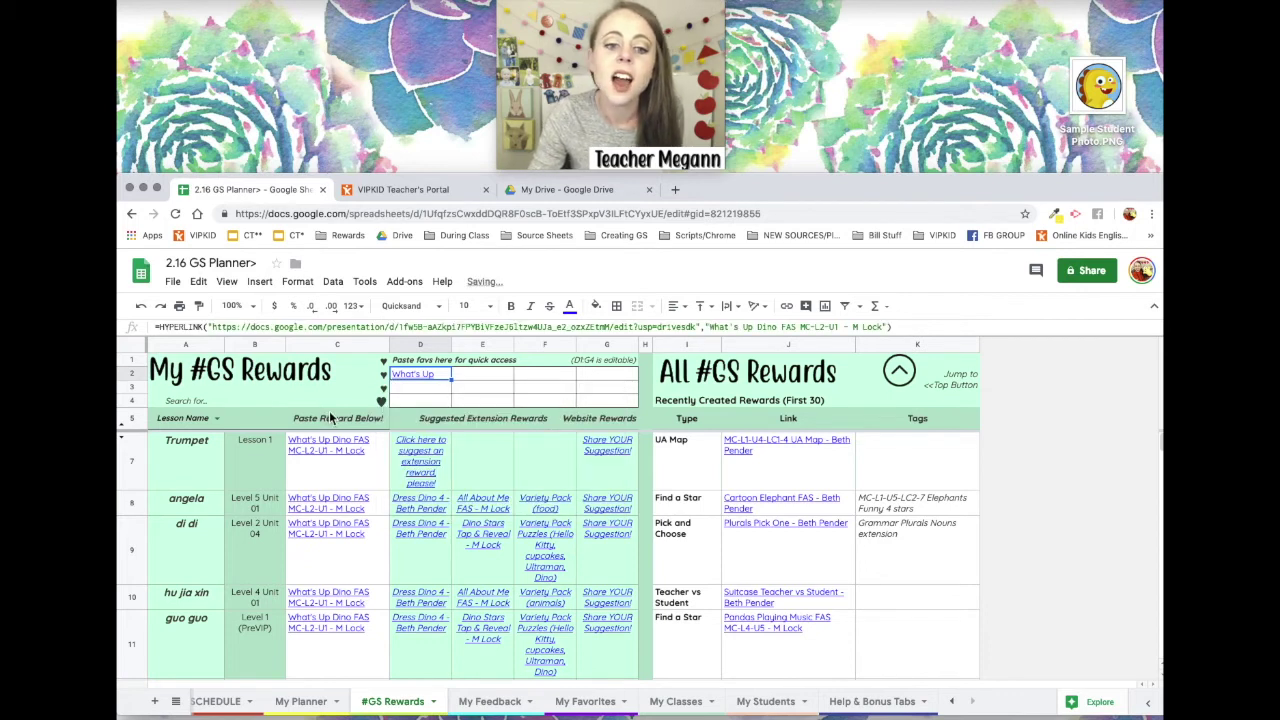
pyautogui.click(339, 478)
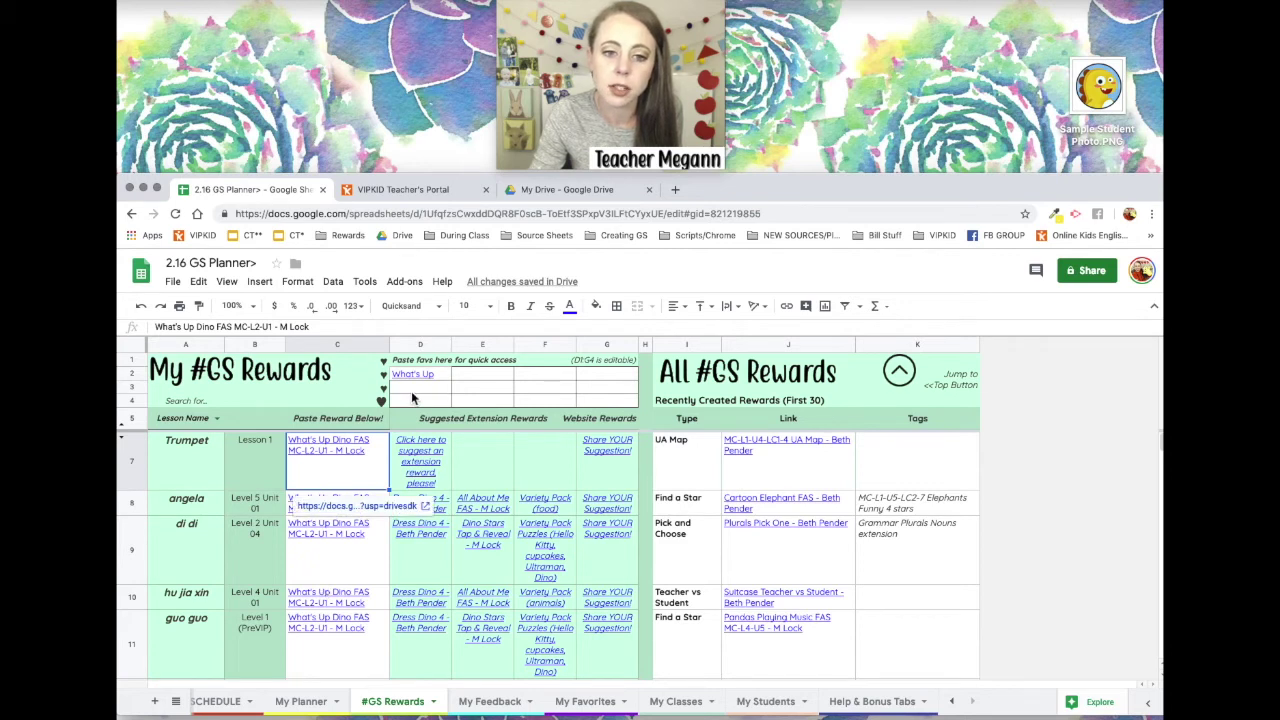
pyautogui.click(433, 392)
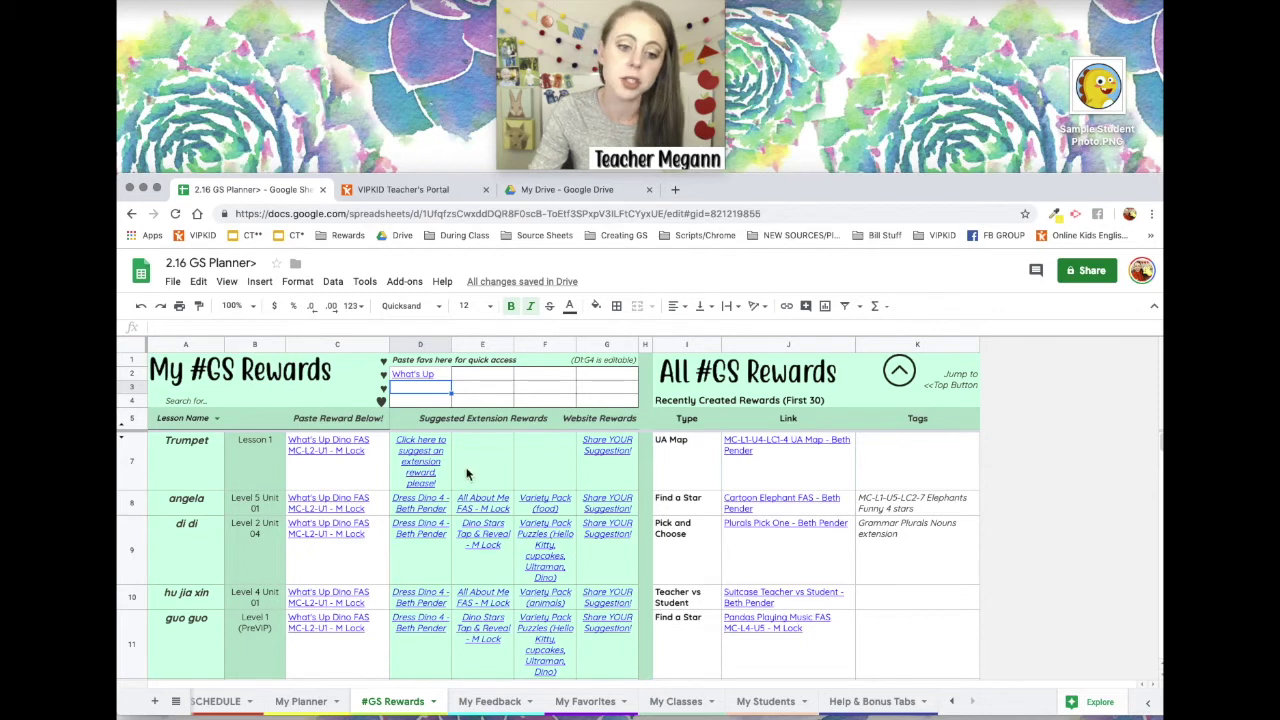
pyautogui.click(300, 702)
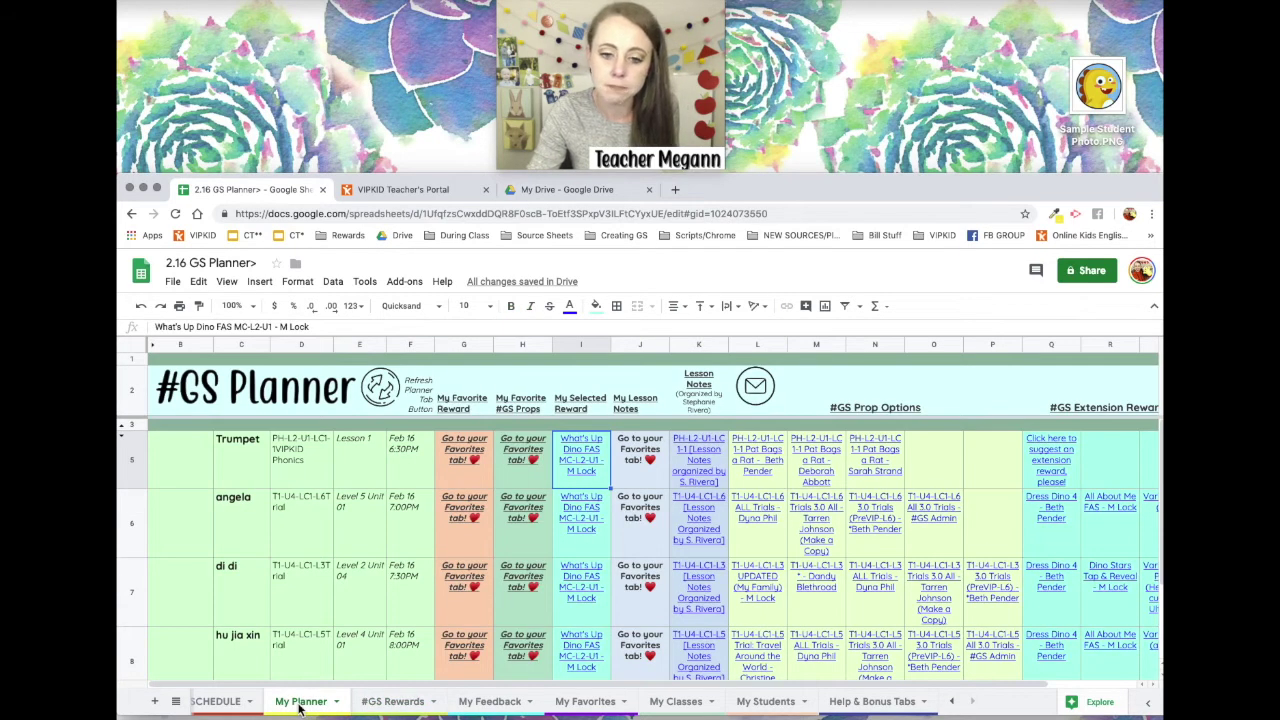
# Scroll through the Selected Rewards on My Planner, then switch to the INPUT SCHEDULE sheet.
pyautogui.scroll(-3, 566, 538)
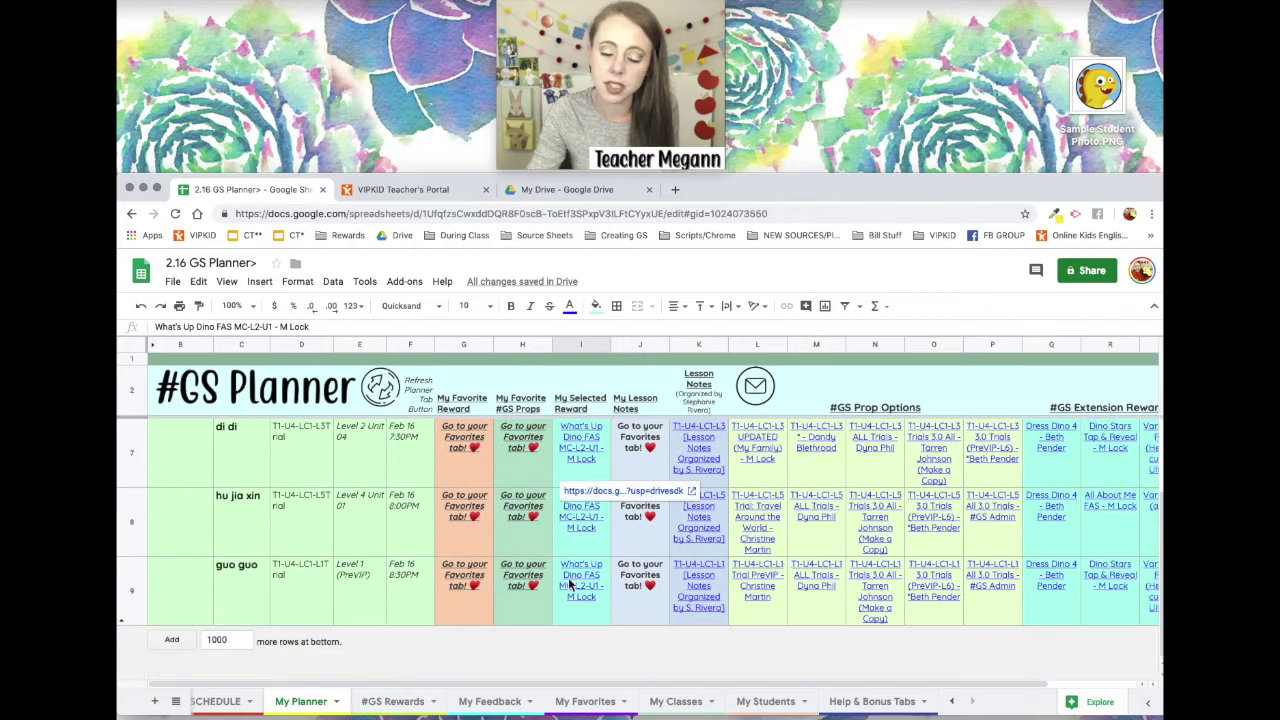
pyautogui.scroll(3, 617, 525)
pyautogui.click(463, 472)
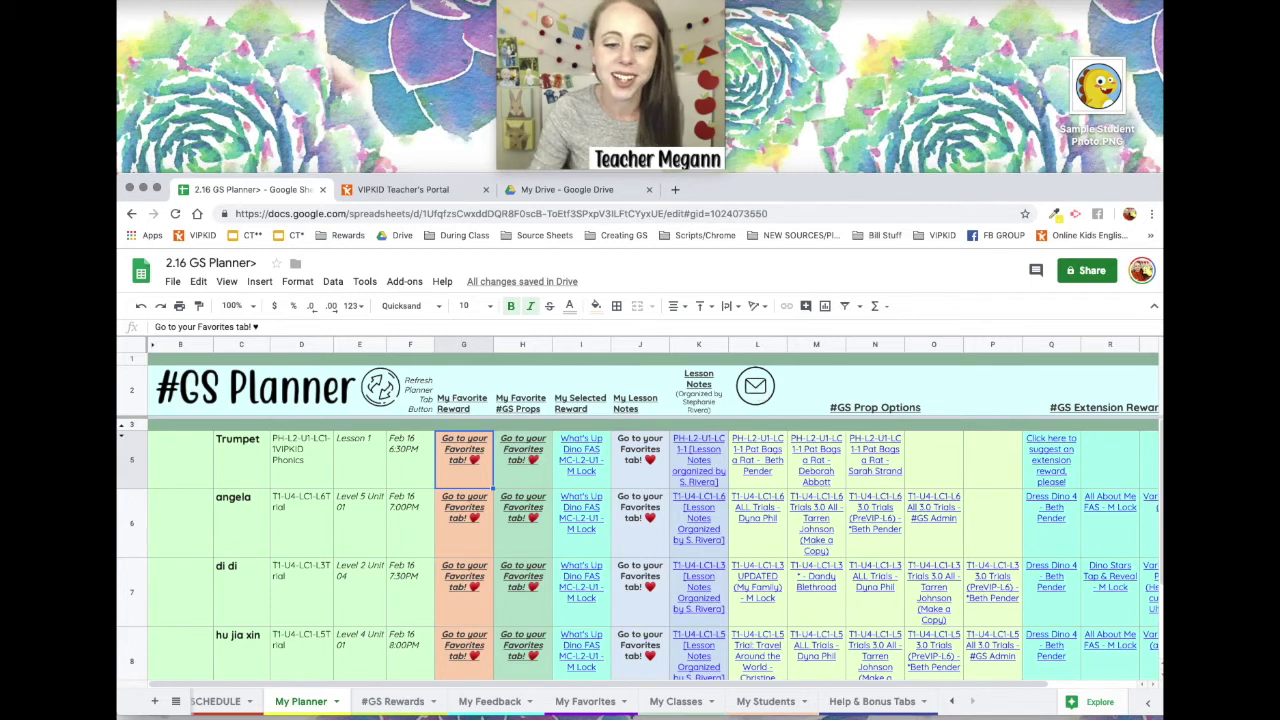
pyautogui.click(217, 710)
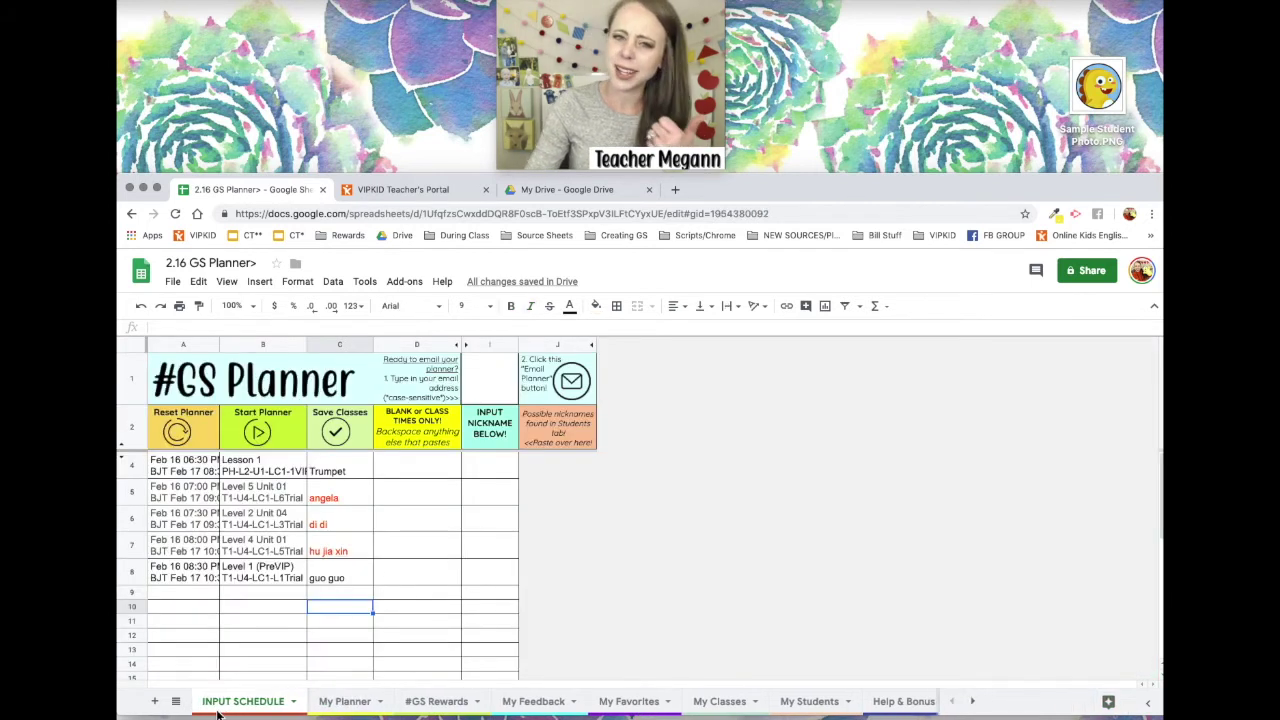
# Type the teacher's e-mail address into cell I1, fixing a typo, then return to My Planner.
pyautogui.click(491, 392)
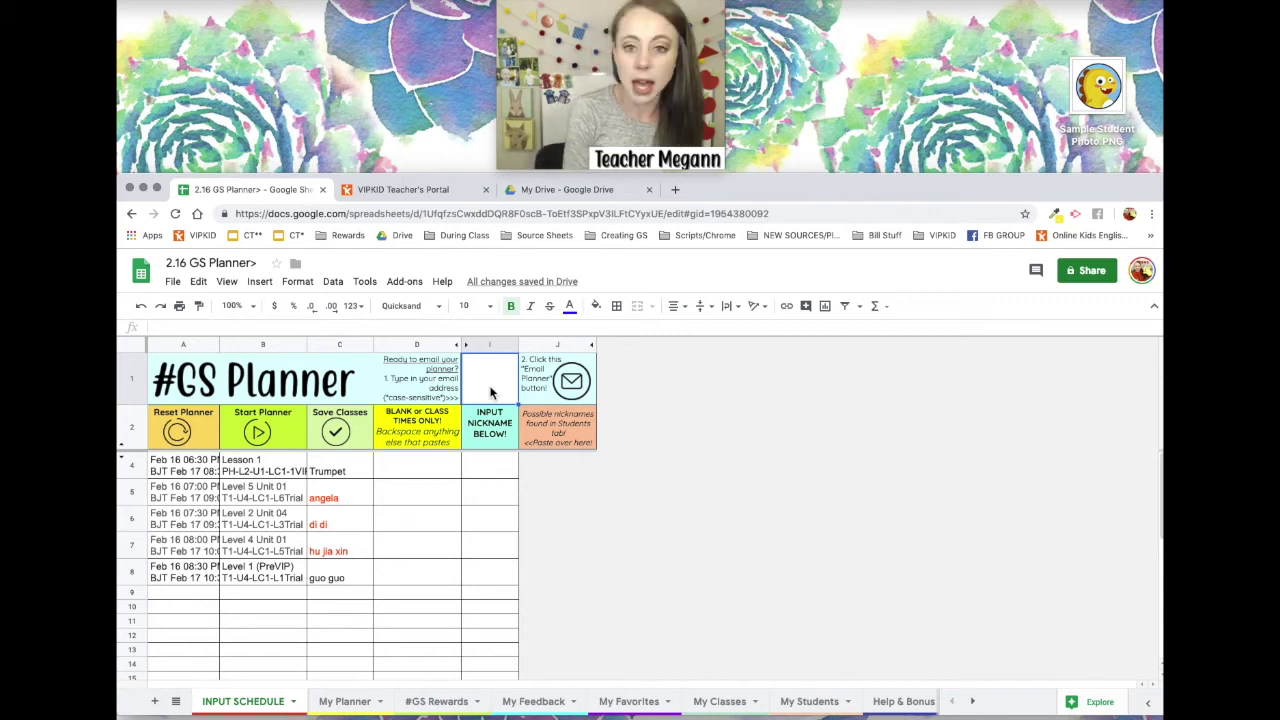
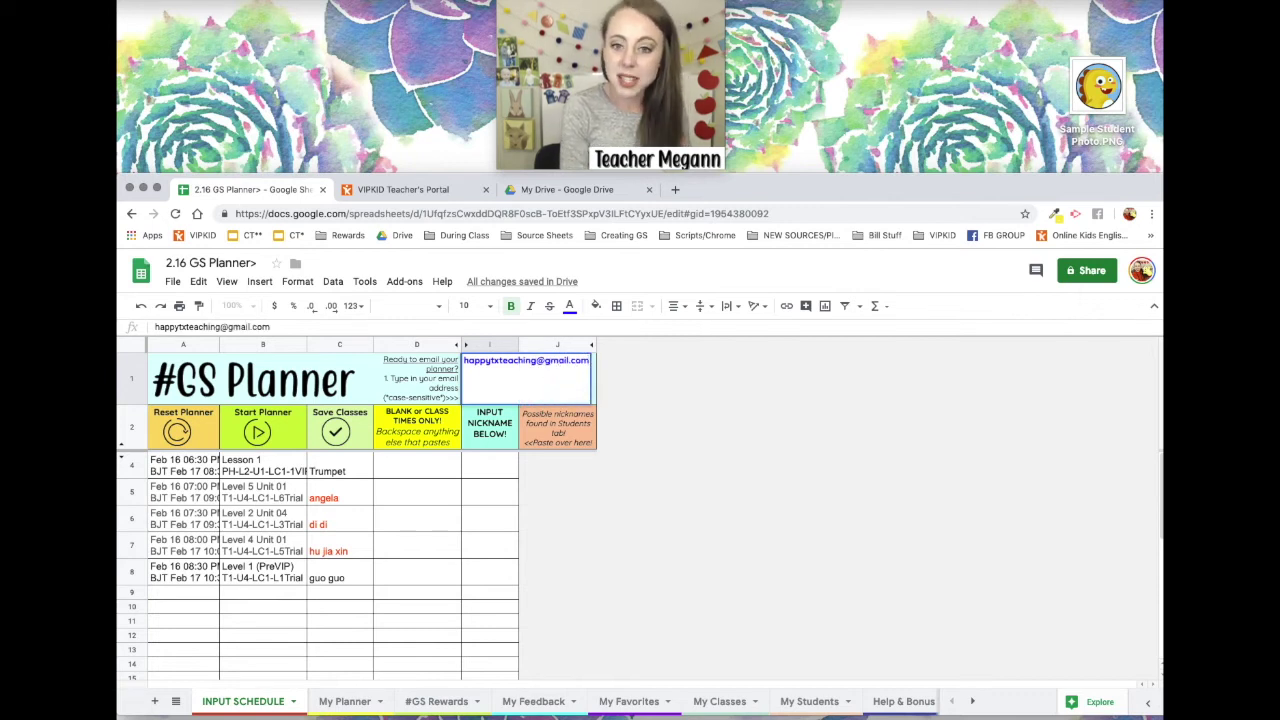
pyautogui.press('Return')
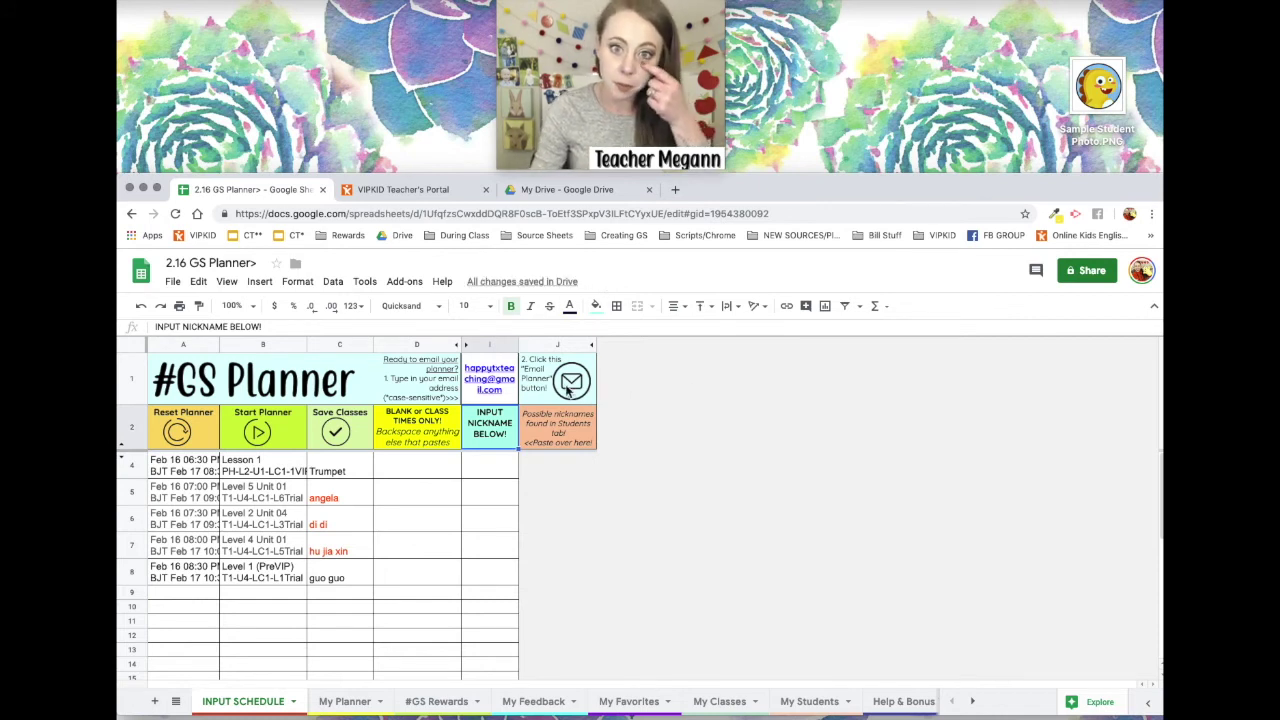
pyautogui.click(344, 701)
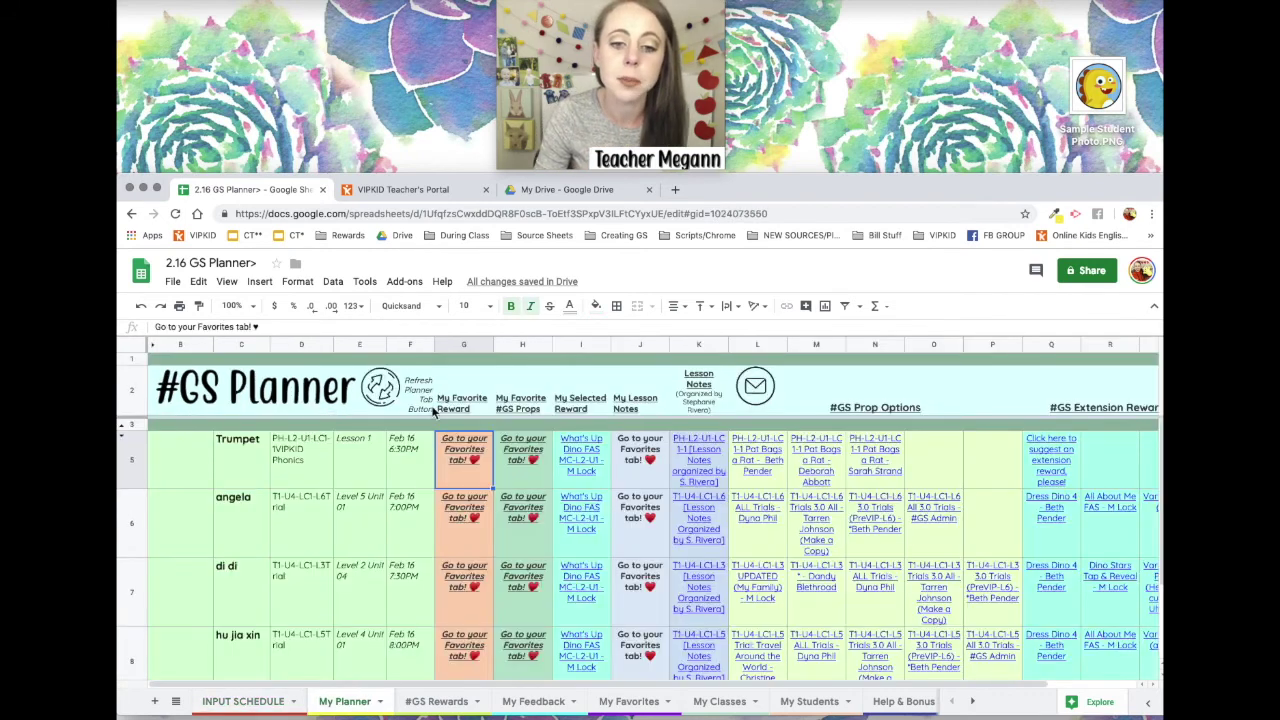
# Run the Email Planner envelope script, then select rows 5 to 7.
pyautogui.click(760, 393)
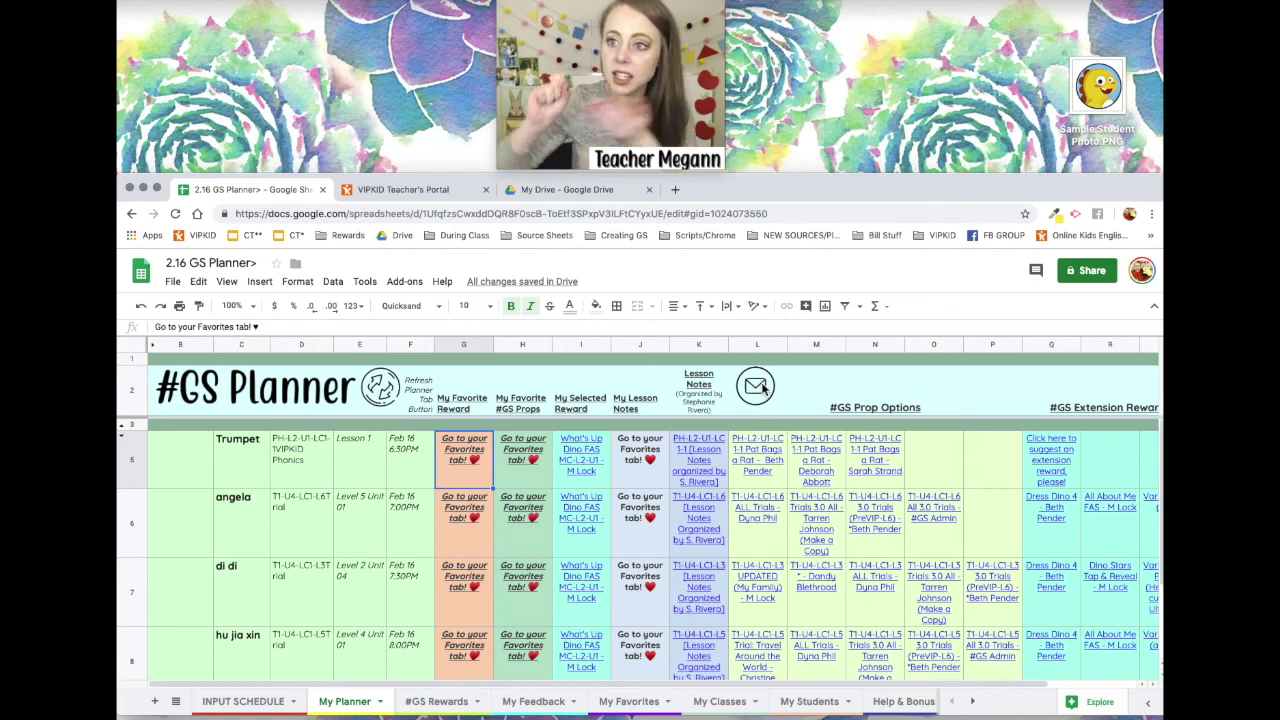
pyautogui.click(132, 462)
pyautogui.click(134, 527)
pyautogui.click(124, 573)
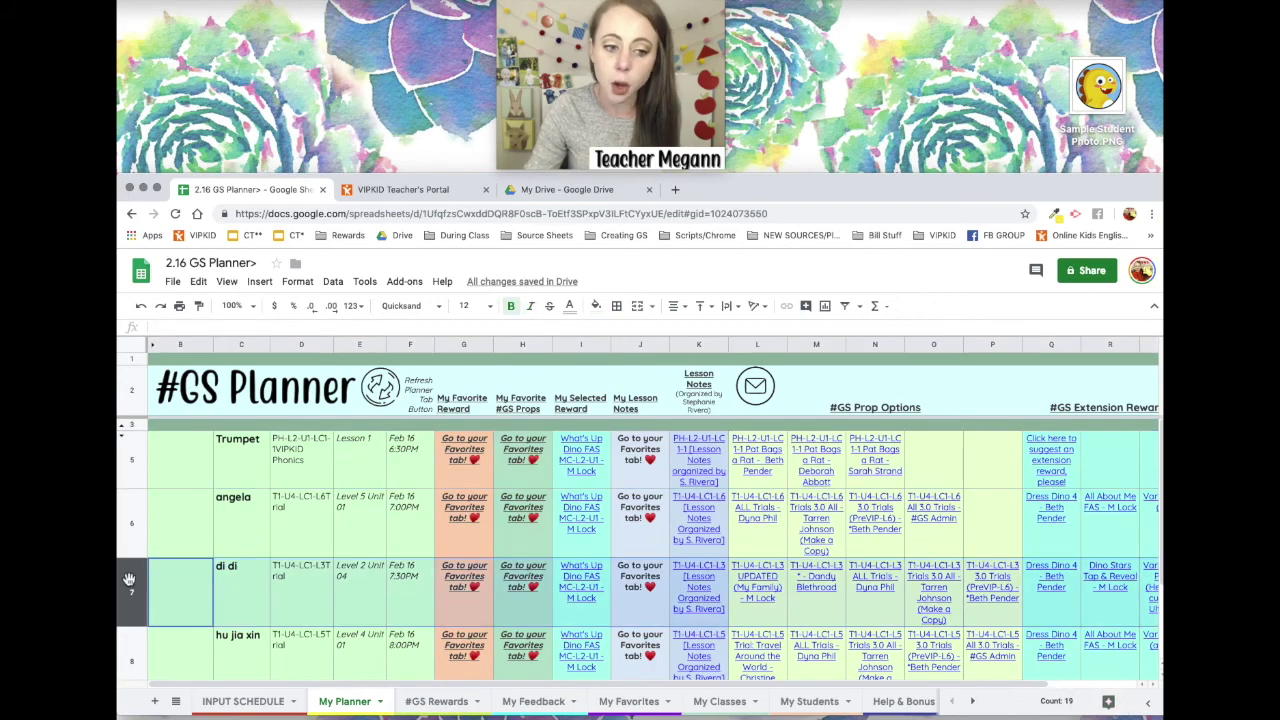